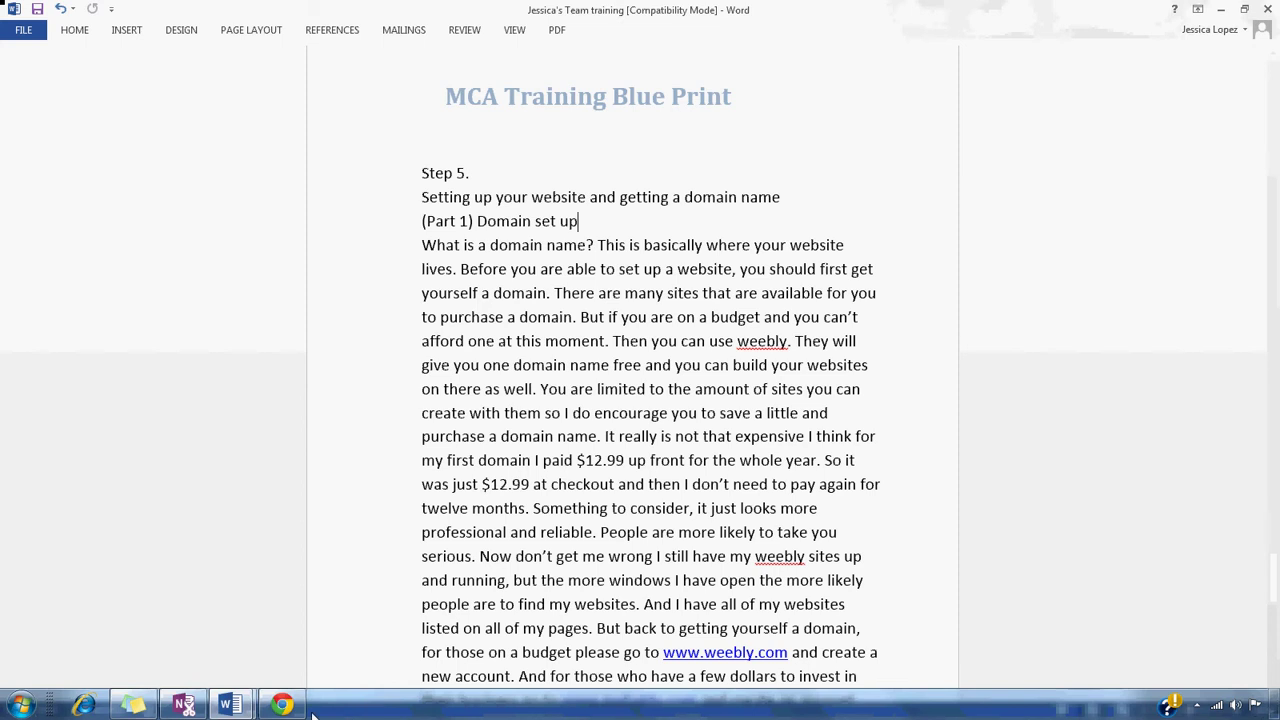
# - Switch to Chrome and check the .com domain name getemploy in Weebly's domain search
pyautogui.click(282, 705)
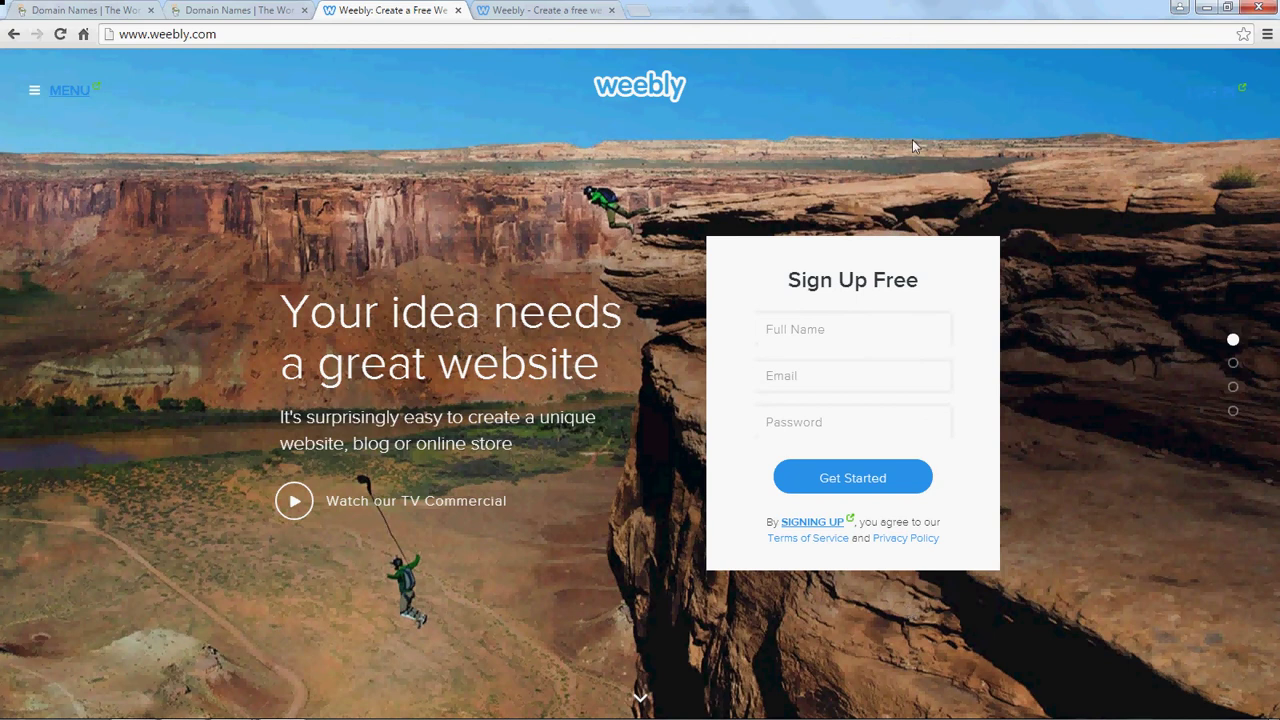
pyautogui.click(553, 12)
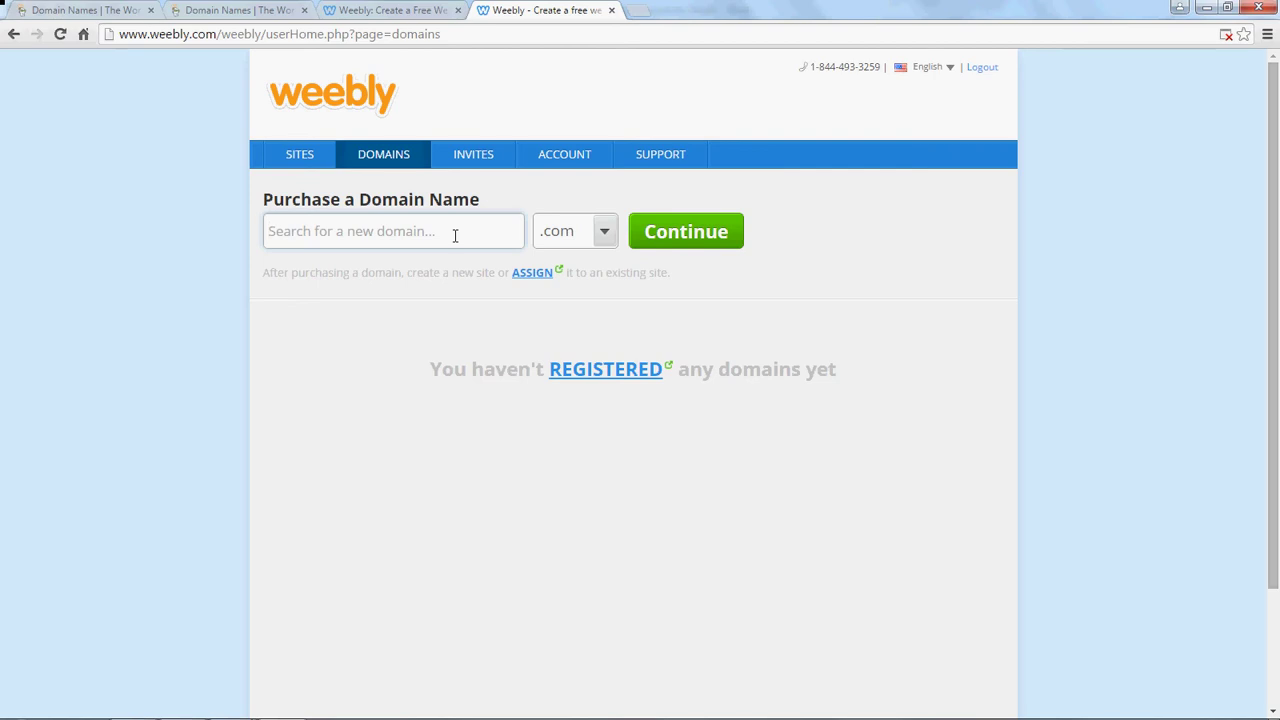
pyautogui.write('getemp')
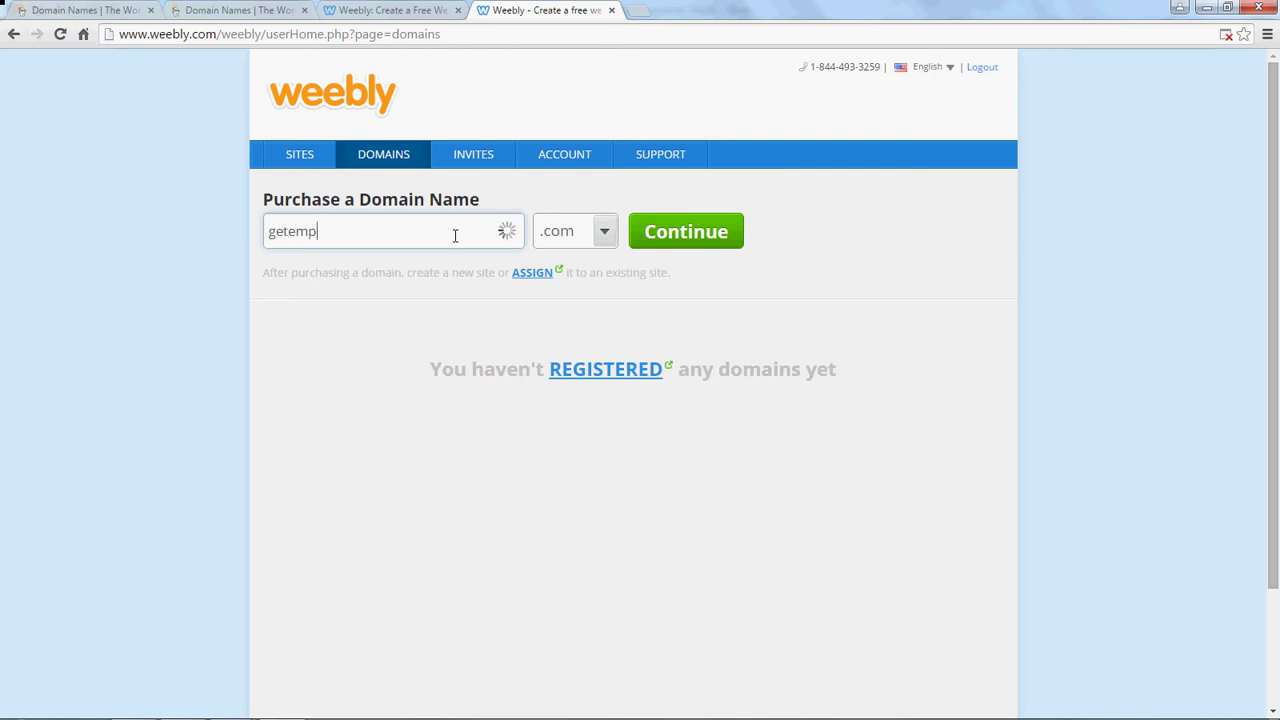
pyautogui.write('loy')
pyautogui.moveTo(507, 242)
# - Replace the Weebly domain search term with the owner's first name followed by biz, checking it as a .com domain
pyautogui.press('BackSpace')
pyautogui.press('BackSpace')
pyautogui.press('BackSpace')
pyautogui.press('BackSpace')
pyautogui.press('BackSpace')
pyautogui.press('BackSpace')
pyautogui.press('BackSpace')
pyautogui.press('BackSpace')
pyautogui.press('BackSpace')
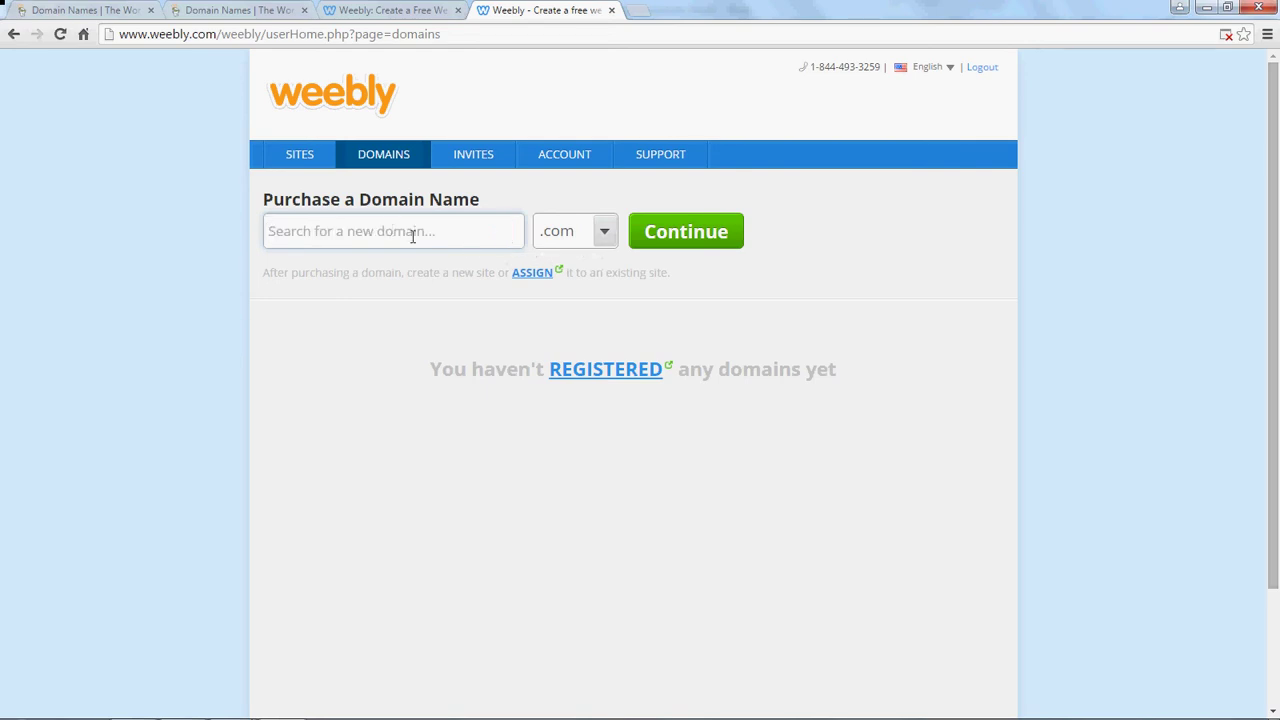
pyautogui.write('jessica')
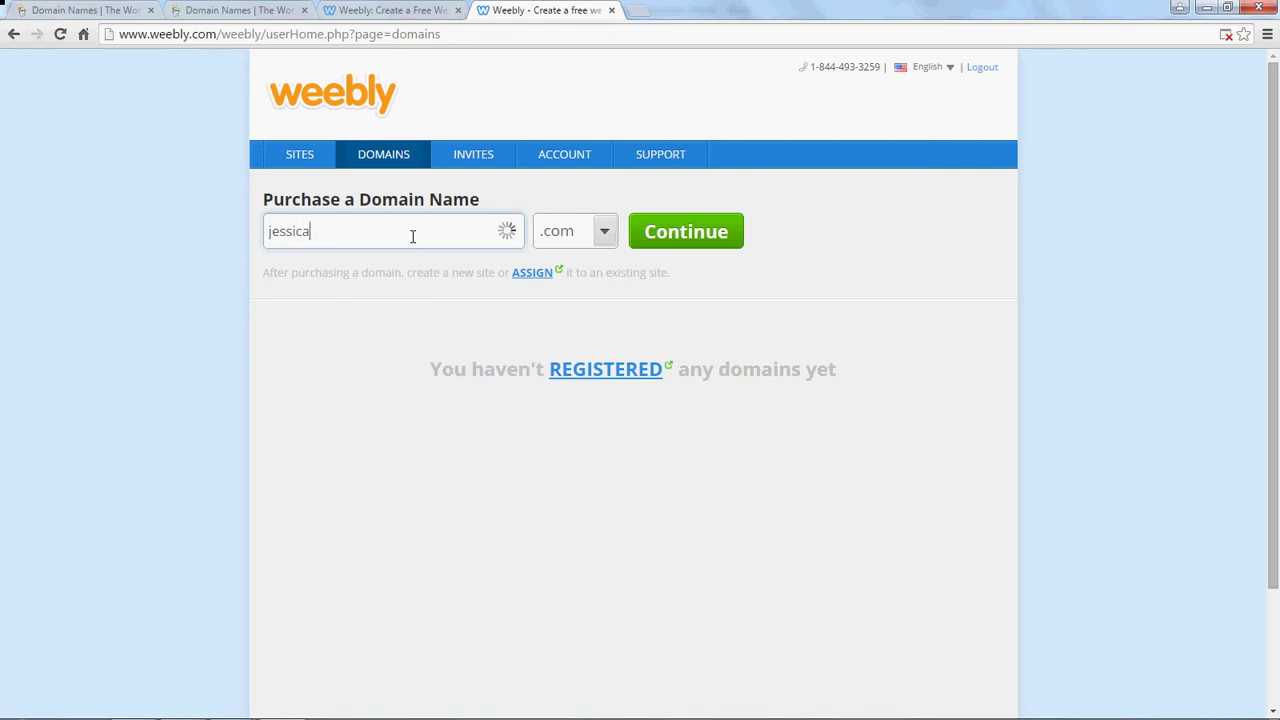
pyautogui.write('biz')
# - Switch to the Word team training document showing the Step 5 domain set-up instructions
pyautogui.moveTo(226, 706)
pyautogui.click(307, 643)
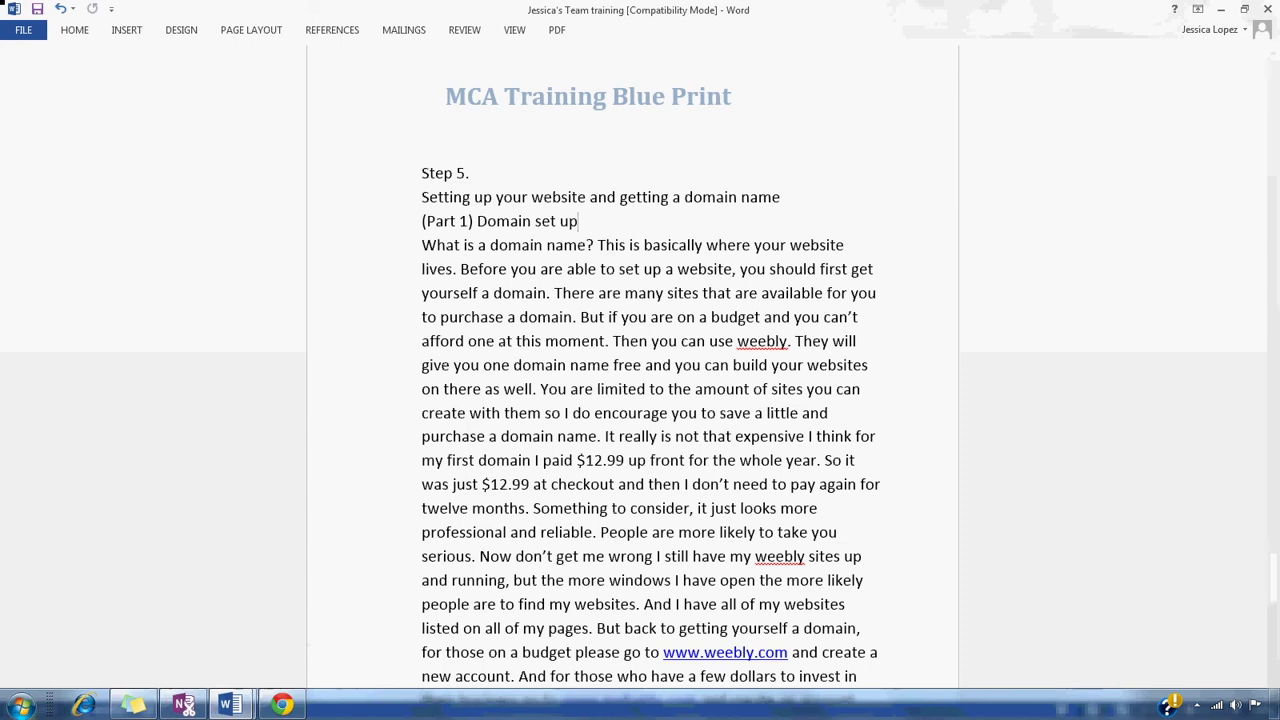
pyautogui.moveTo(246, 694)
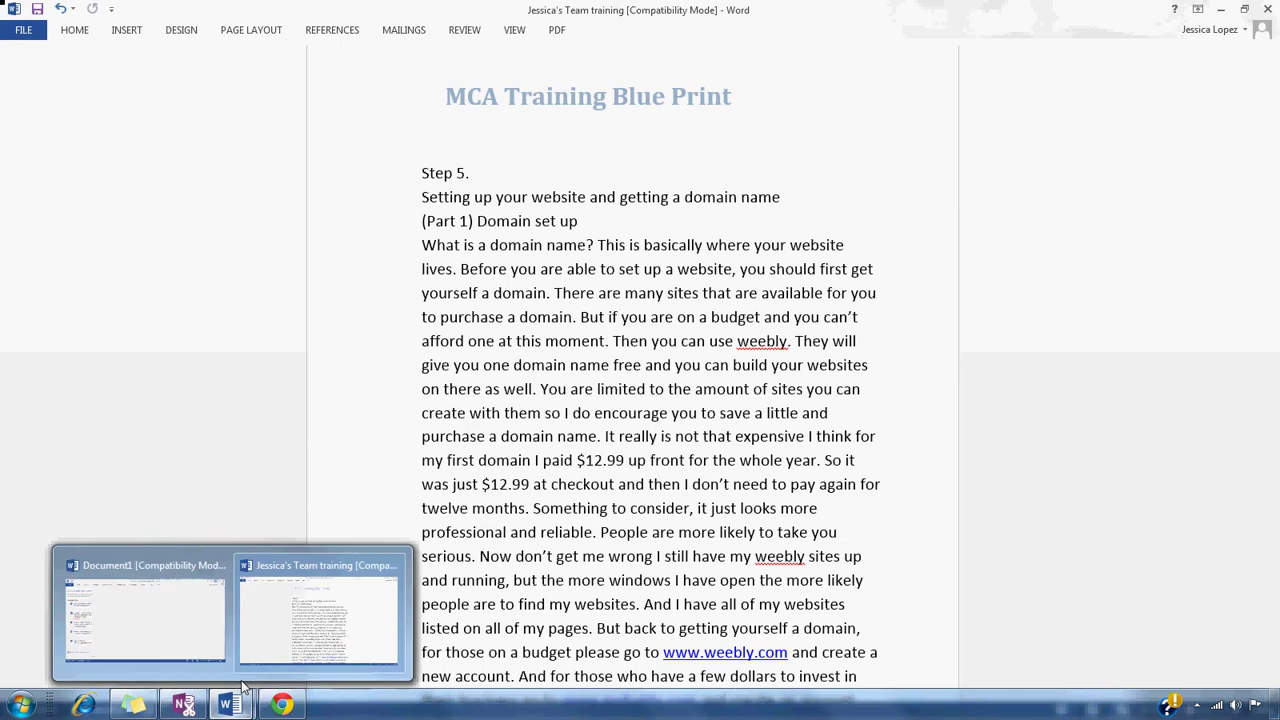
pyautogui.click(262, 617)
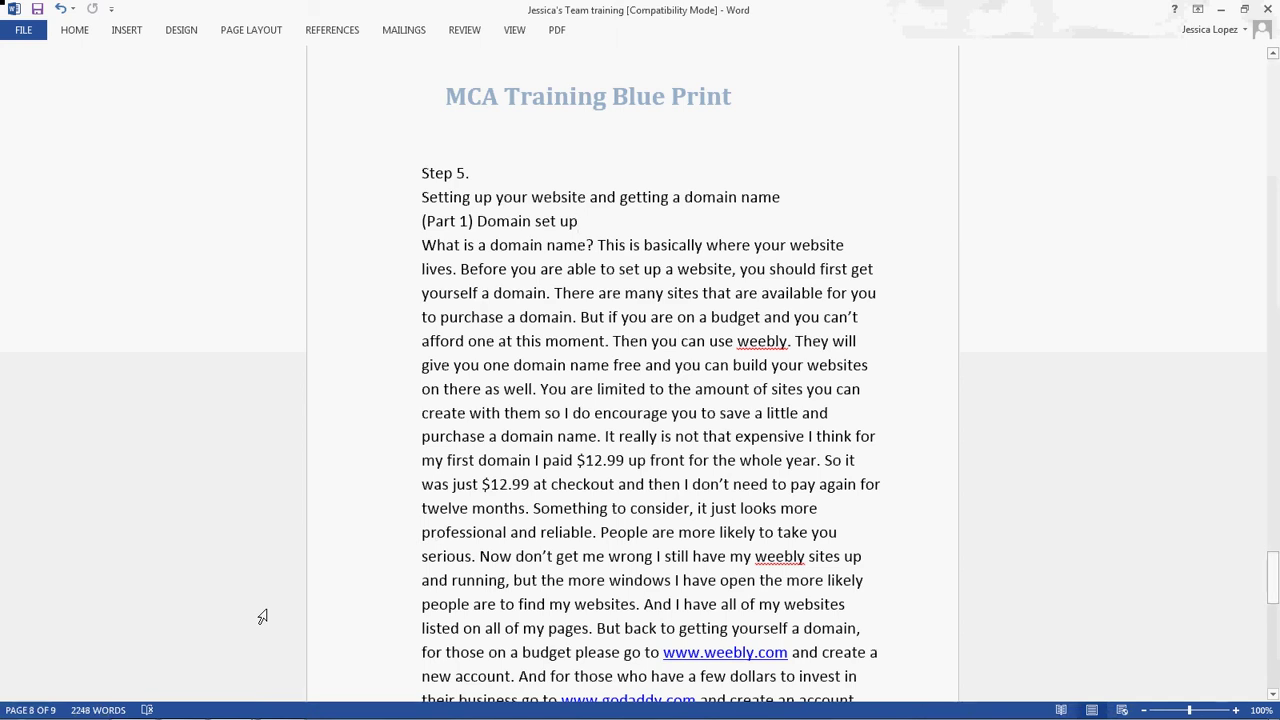
pyautogui.moveTo(222, 712)
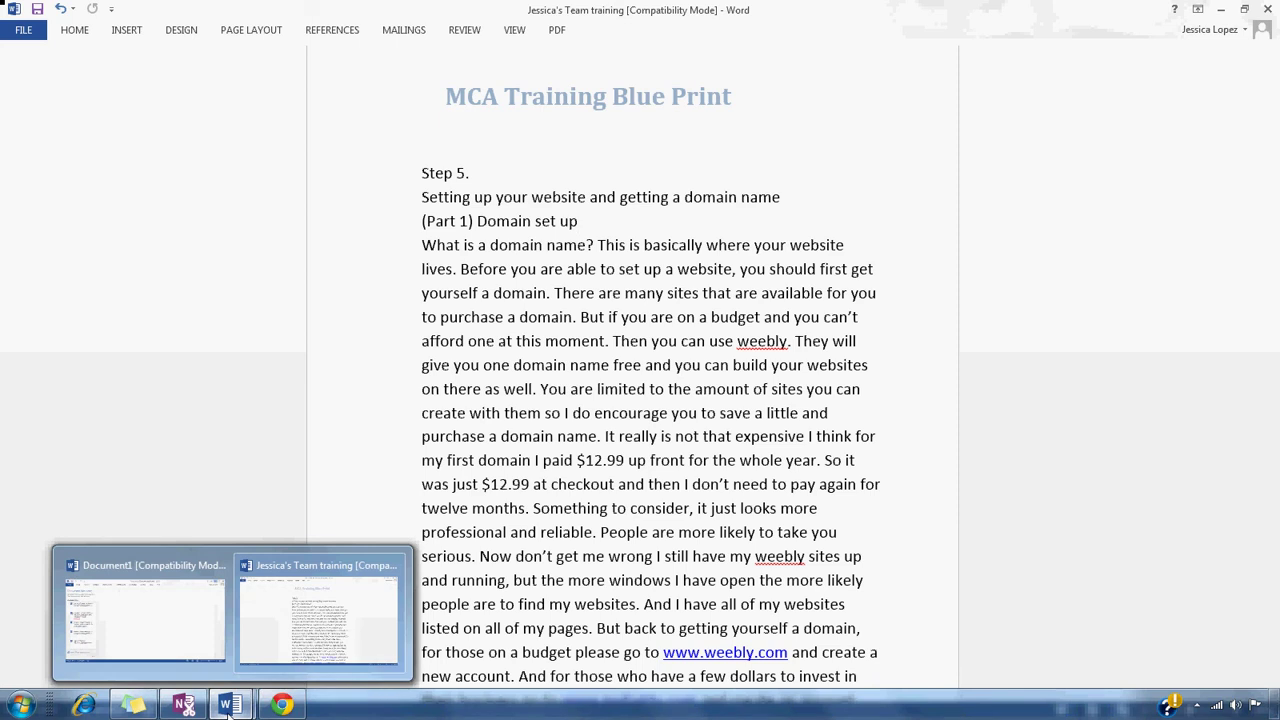
# - Switch back to Chrome, bring up the GoDaddy site and open its Hot Deals
pyautogui.moveTo(283, 707)
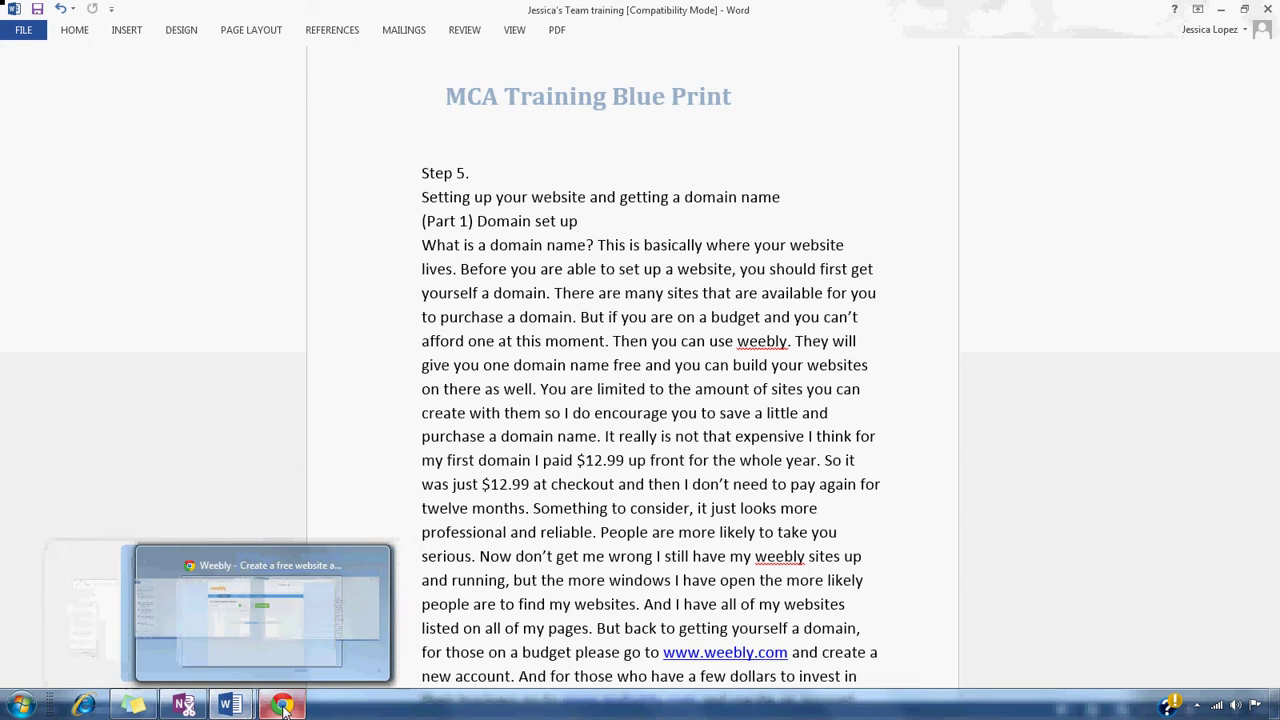
pyautogui.click(233, 605)
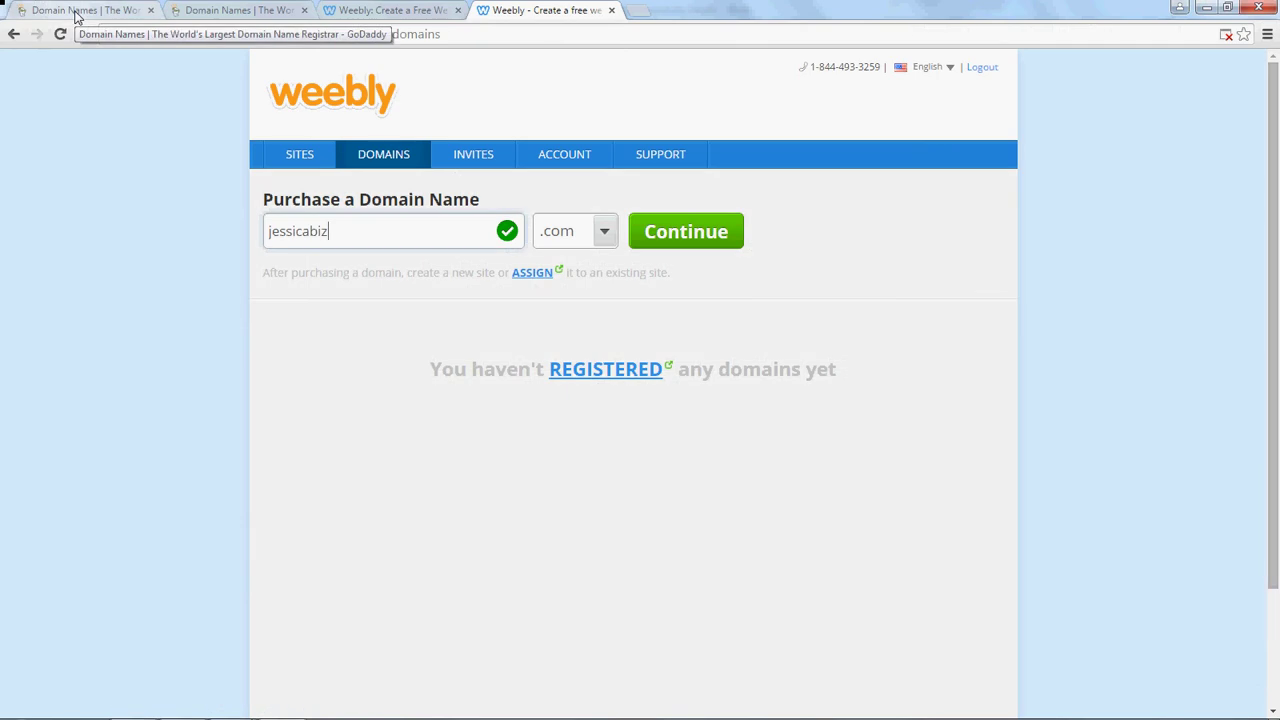
pyautogui.click(77, 16)
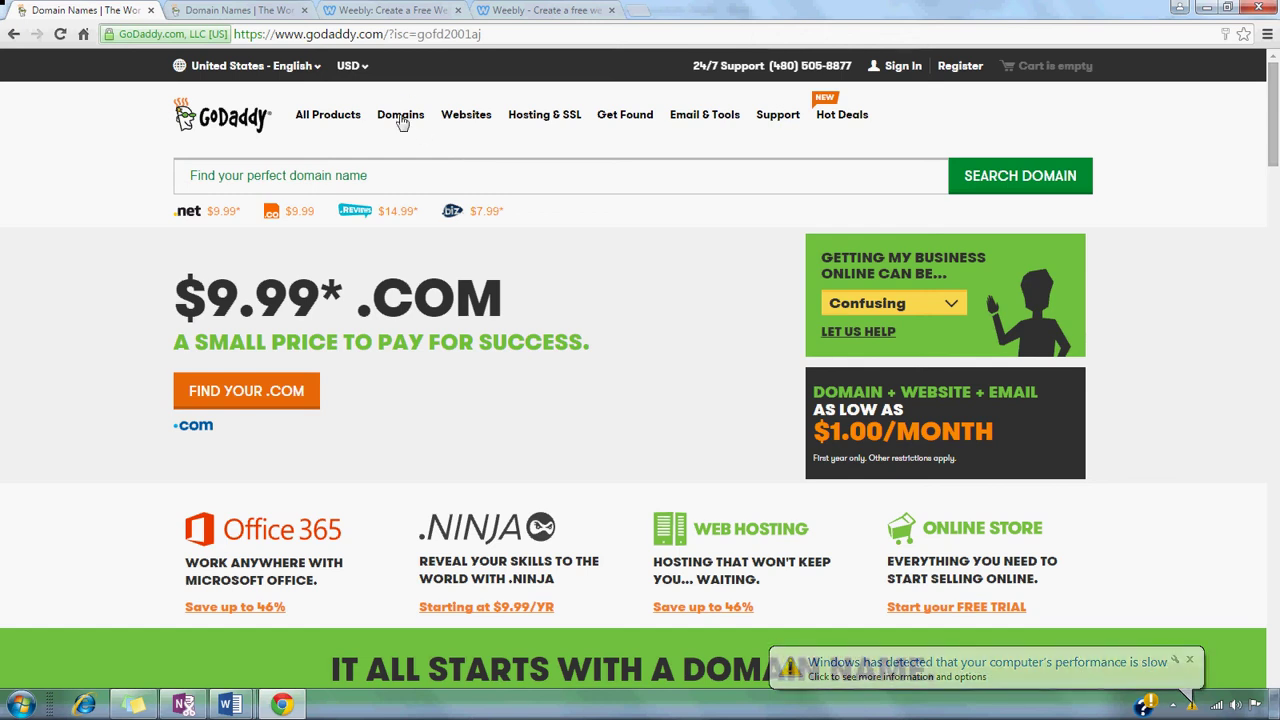
pyautogui.click(845, 115)
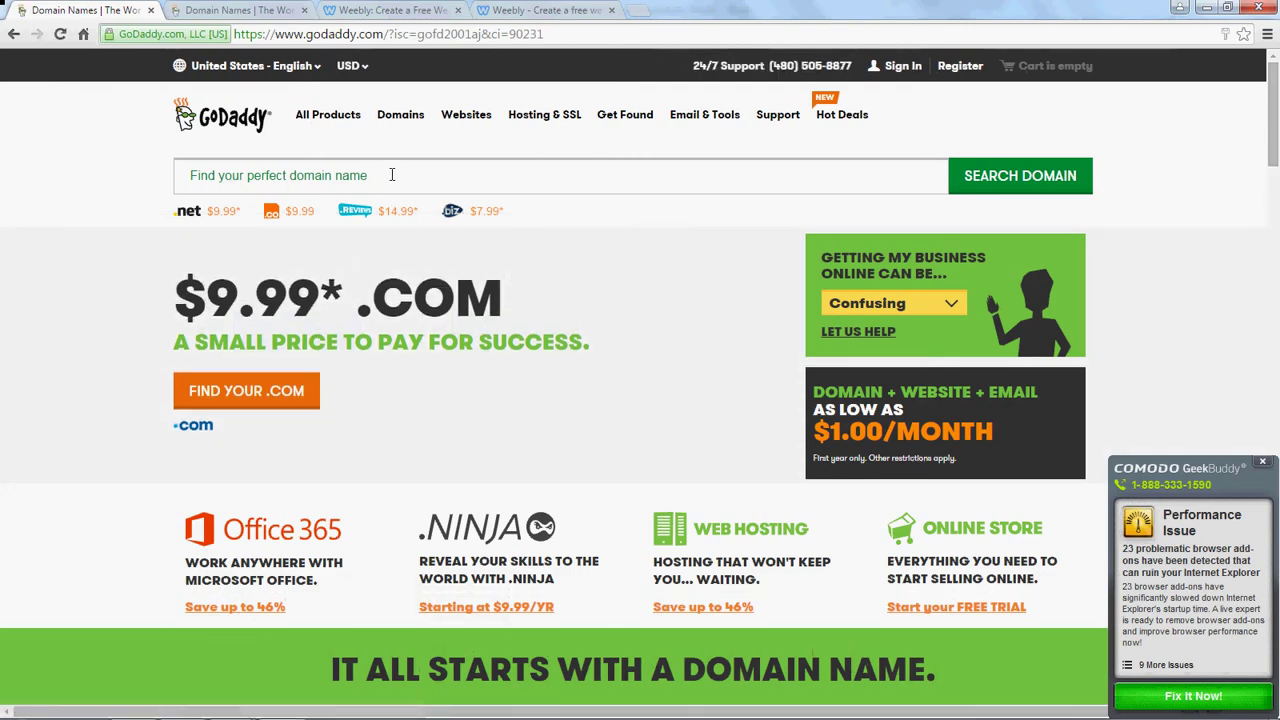
# - Search GoDaddy for the domain name getemploy.com
pyautogui.click(439, 174)
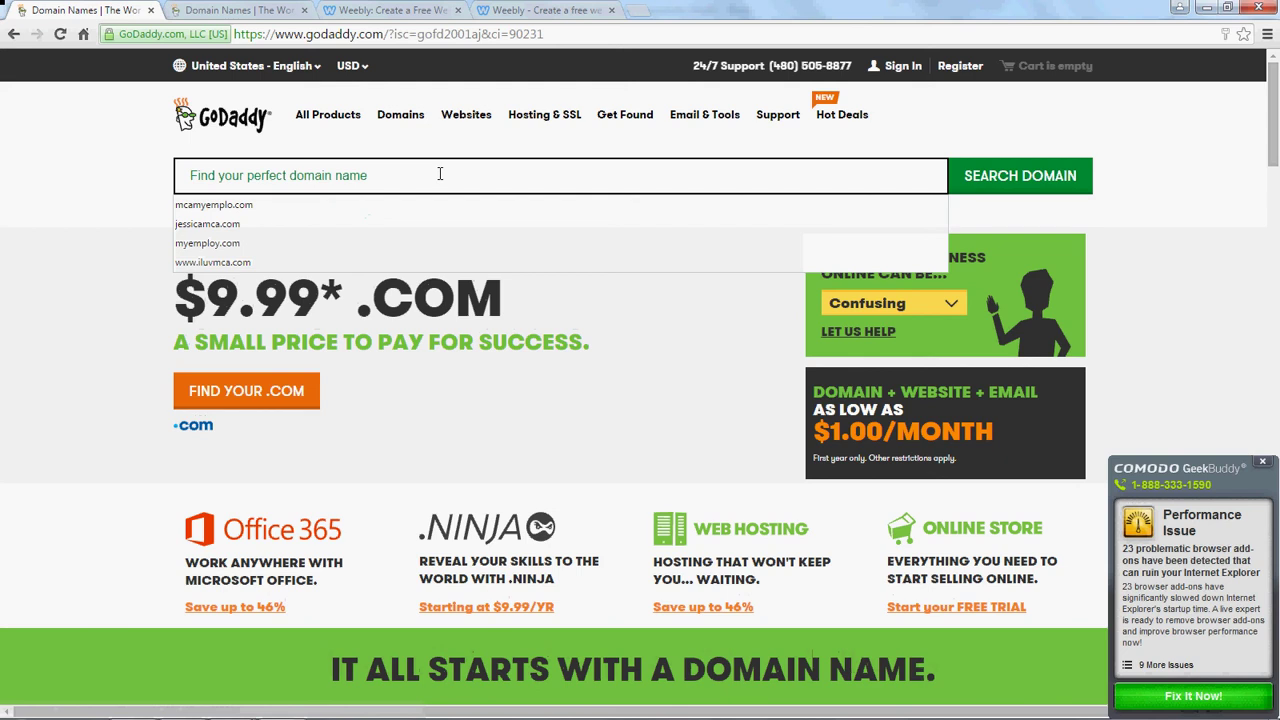
pyautogui.click(929, 131)
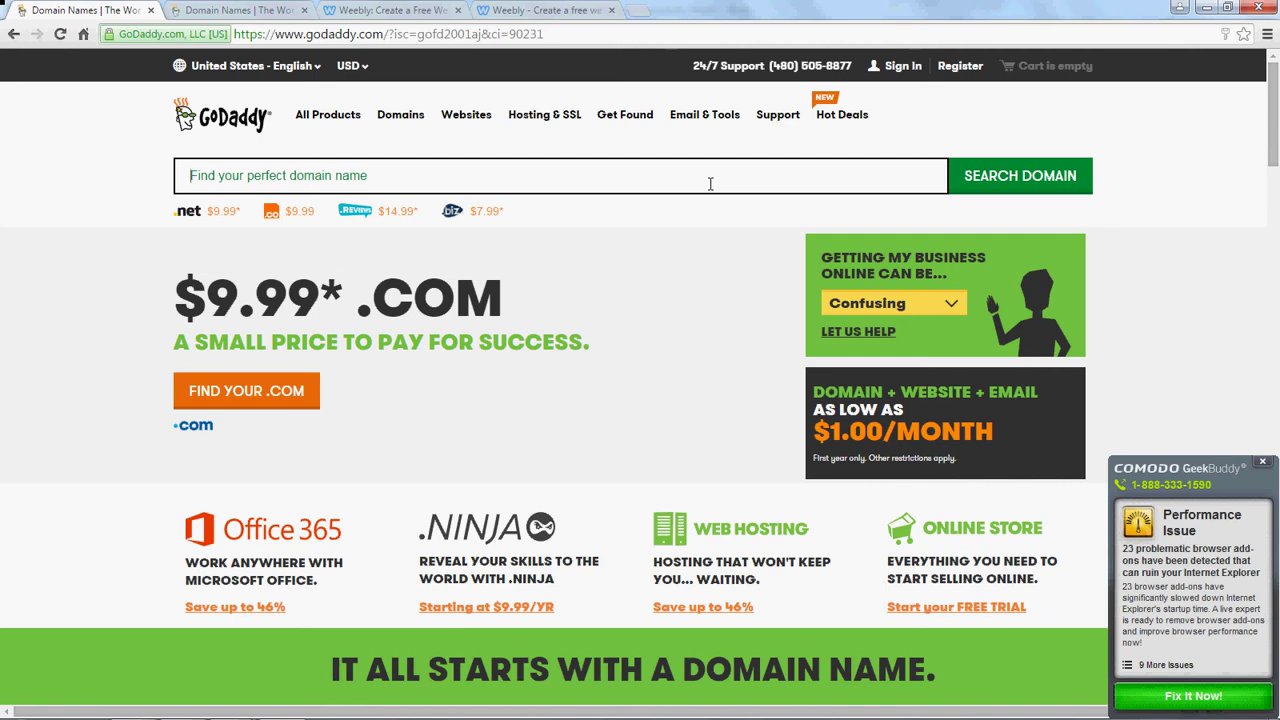
pyautogui.write('get')
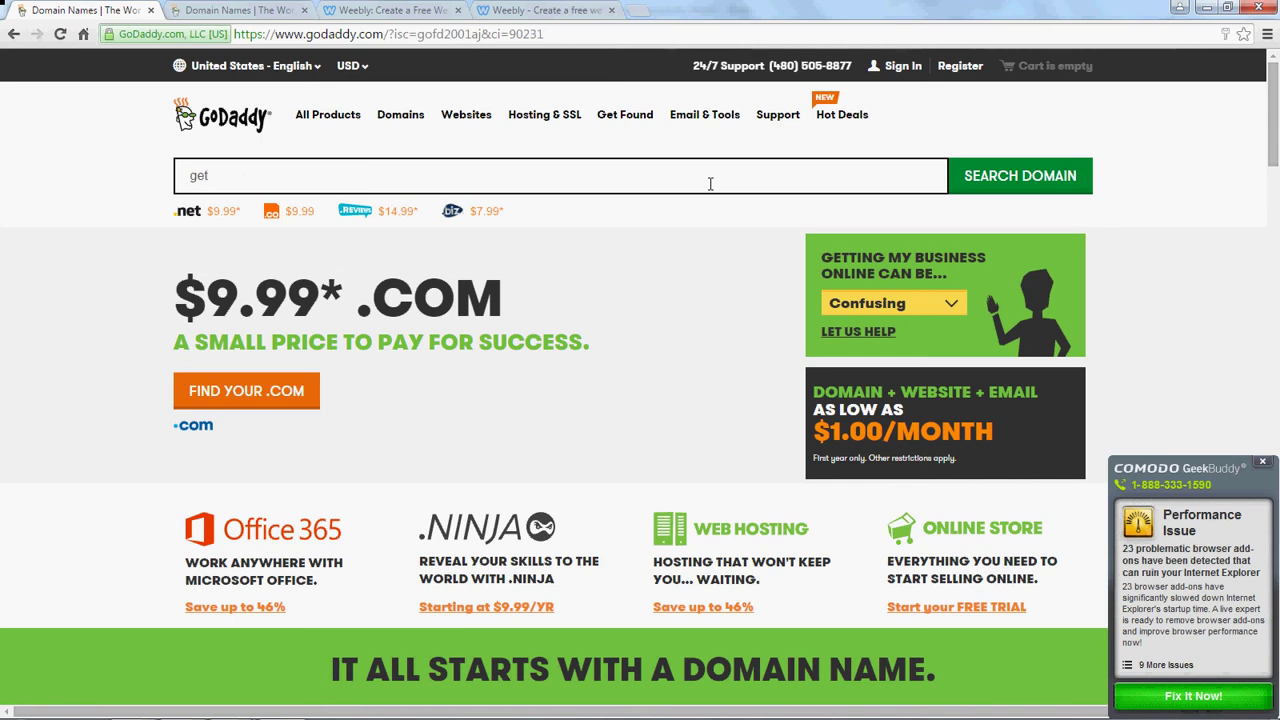
pyautogui.write('employ.com')
pyautogui.click(1057, 177)
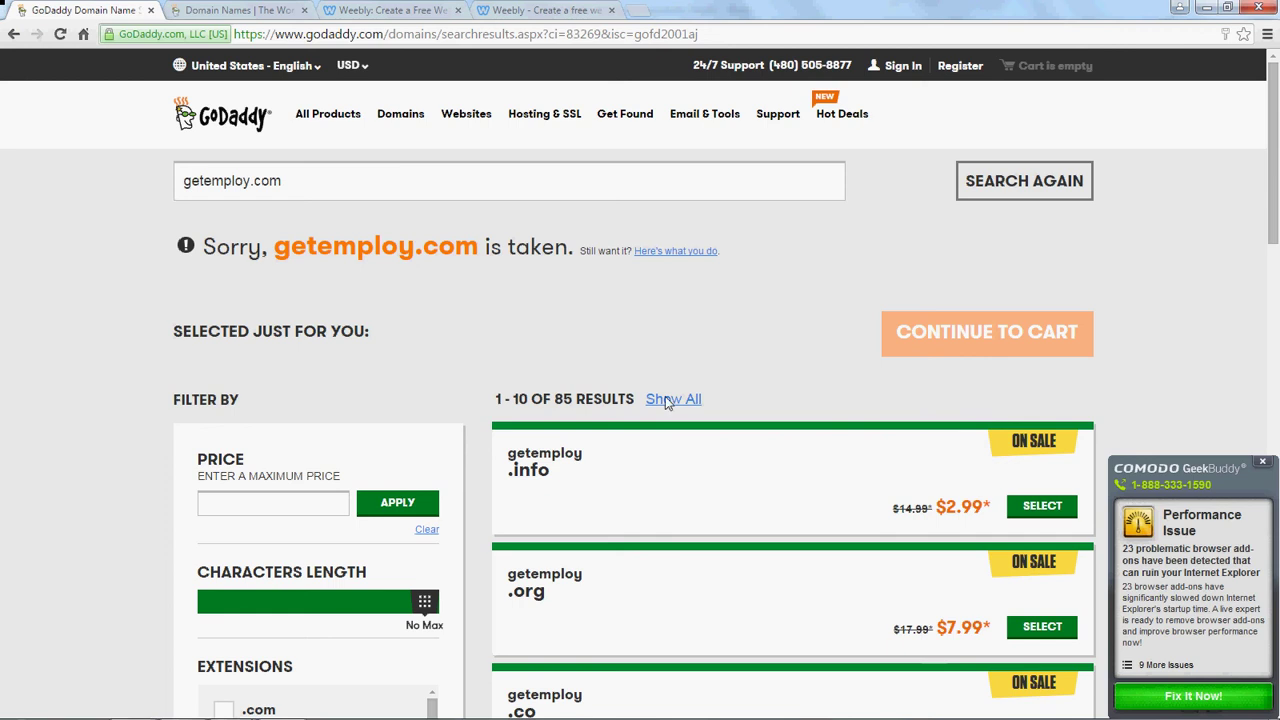
# - Select buyemploy.com among GoDaddy's suggested domains, dismissing the Windows performance notification
pyautogui.scroll(-1, 676, 415)
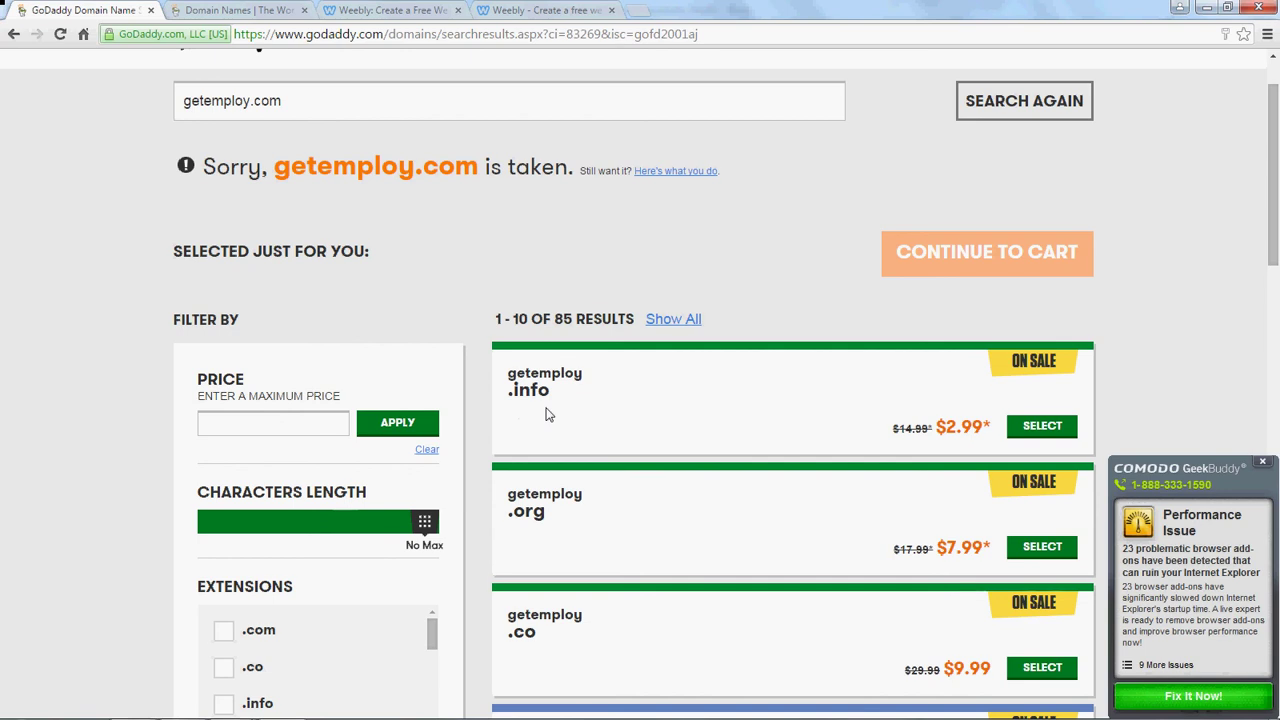
pyautogui.scroll(-1, 548, 414)
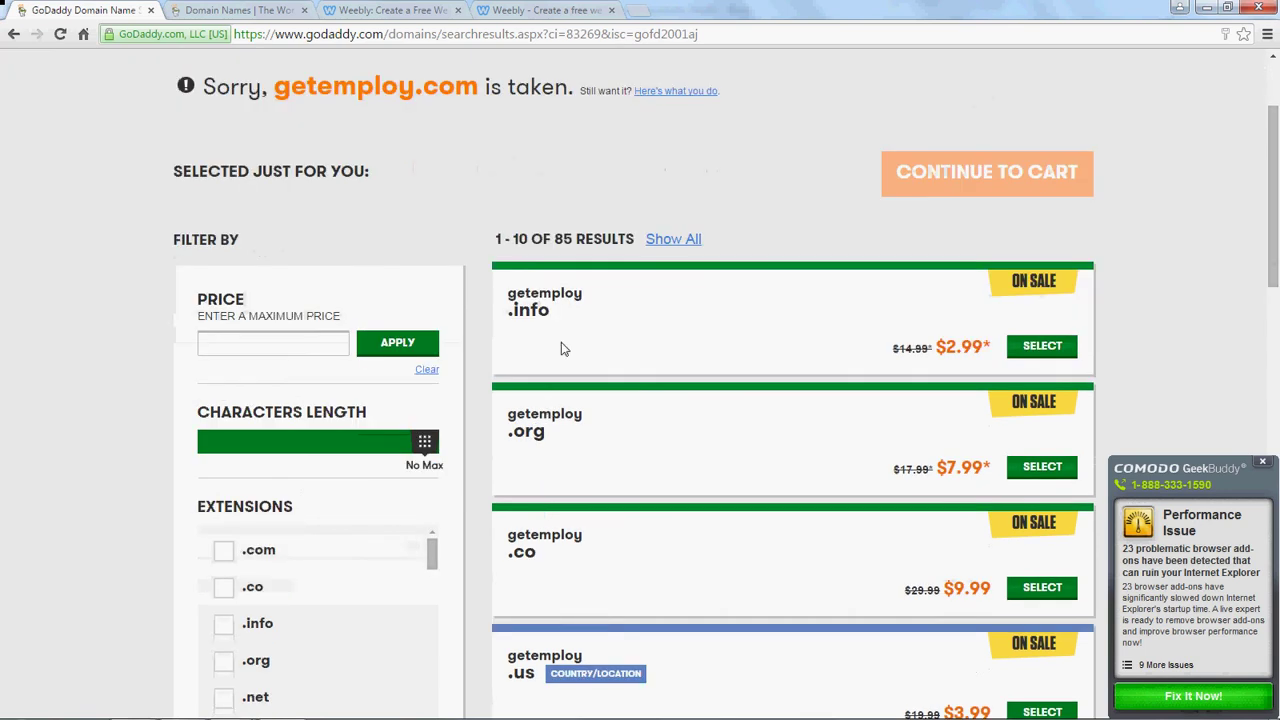
pyautogui.scroll(-1, 561, 348)
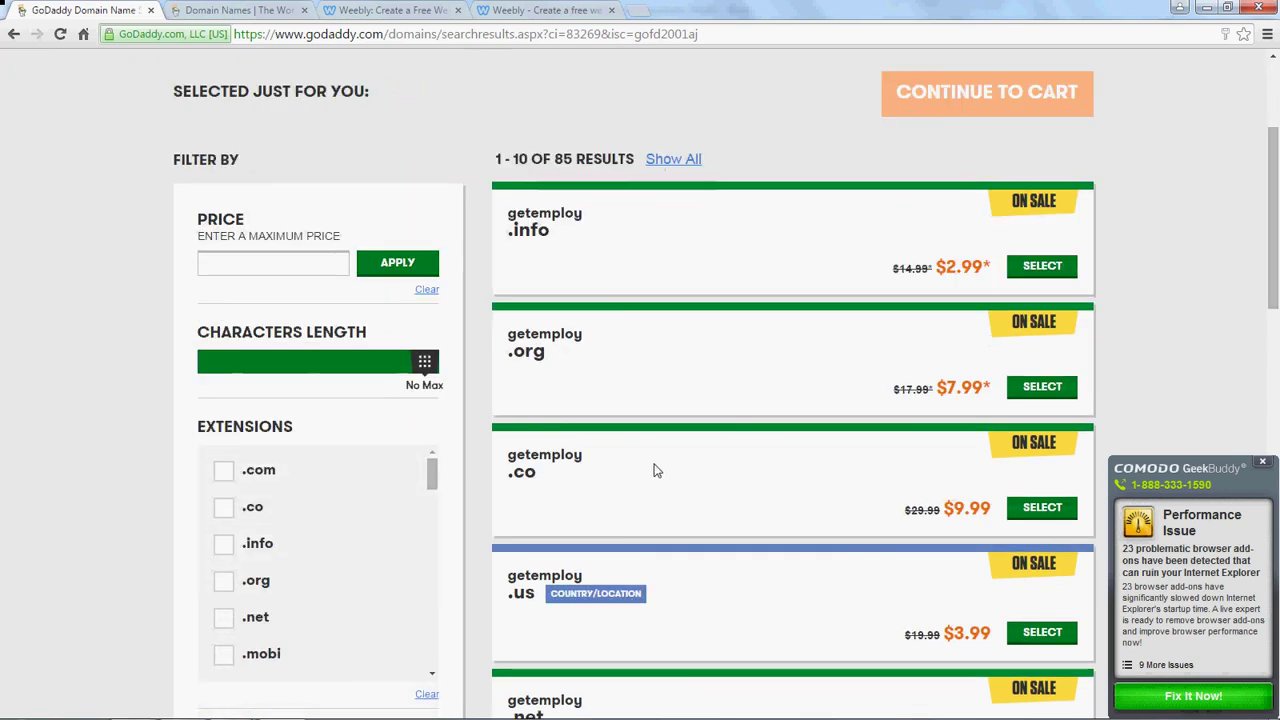
pyautogui.scroll(-1, 655, 470)
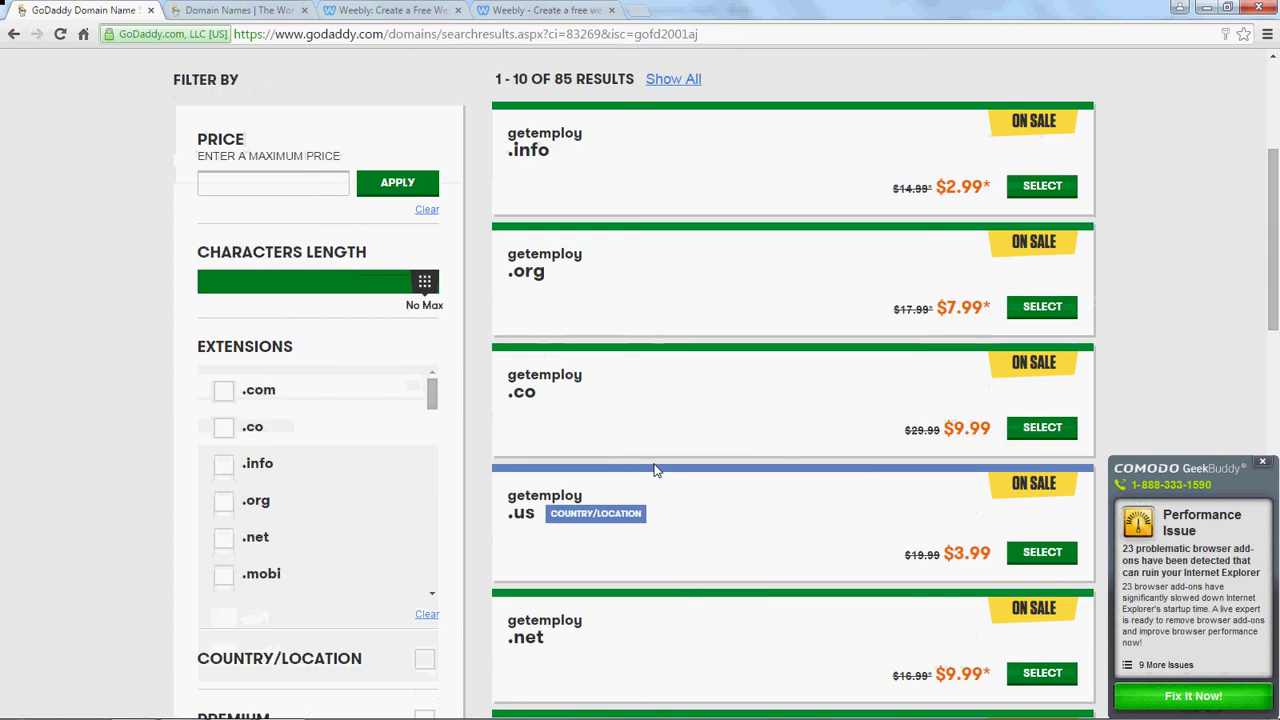
pyautogui.scroll(-2, 660, 468)
pyautogui.scroll(-1, 668, 465)
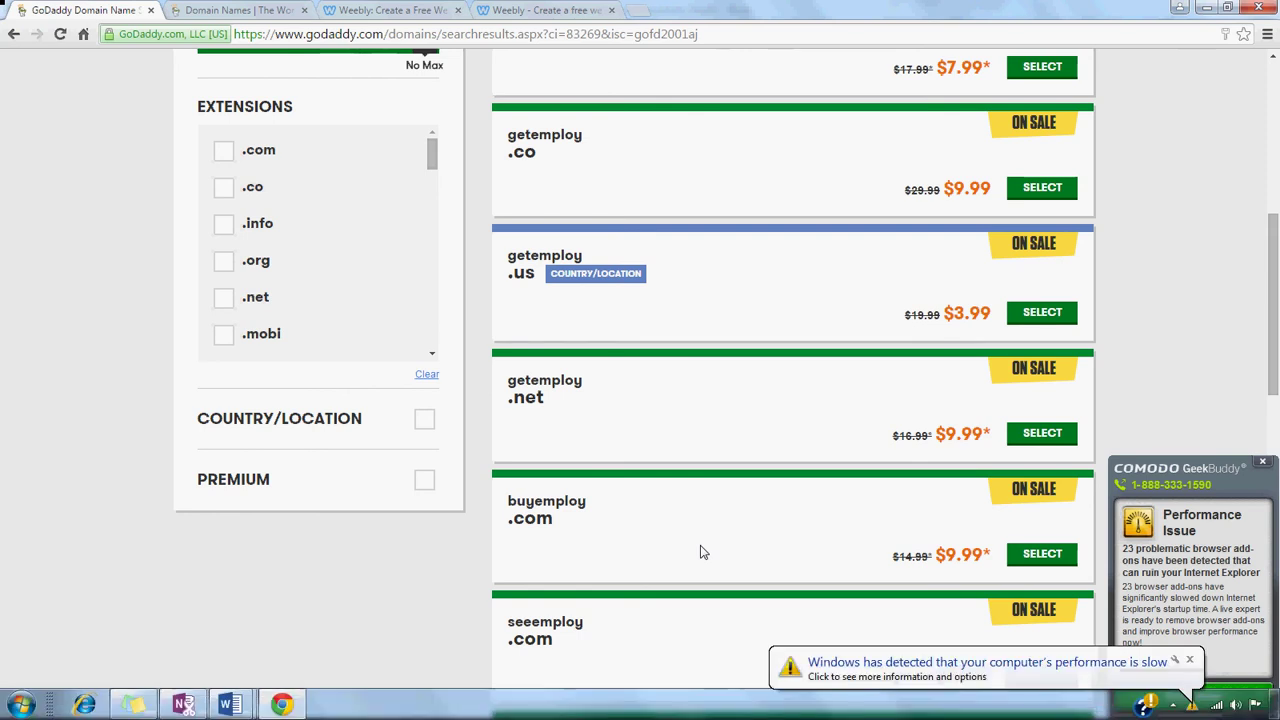
pyautogui.click(1190, 660)
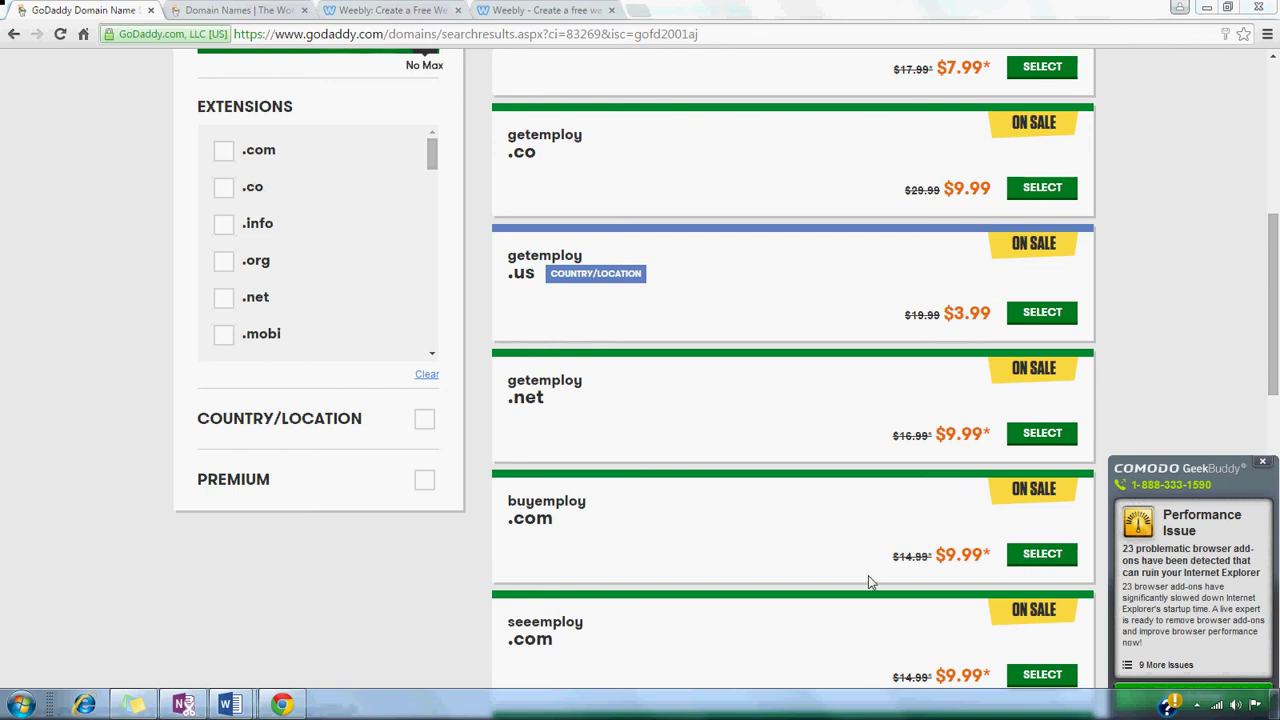
pyautogui.click(1043, 558)
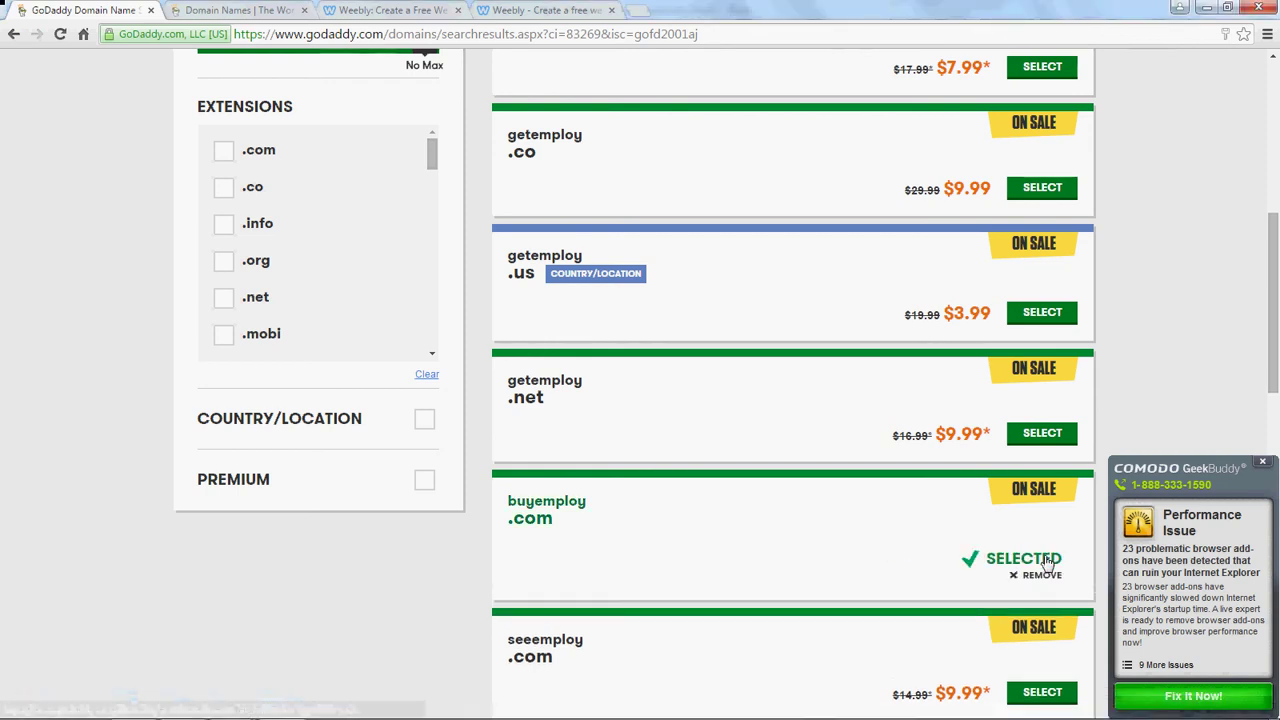
# - Close the GeekBuddy performance pop-up and proceed from the search results with the selected domain
pyautogui.scroll(5, 1140, 334)
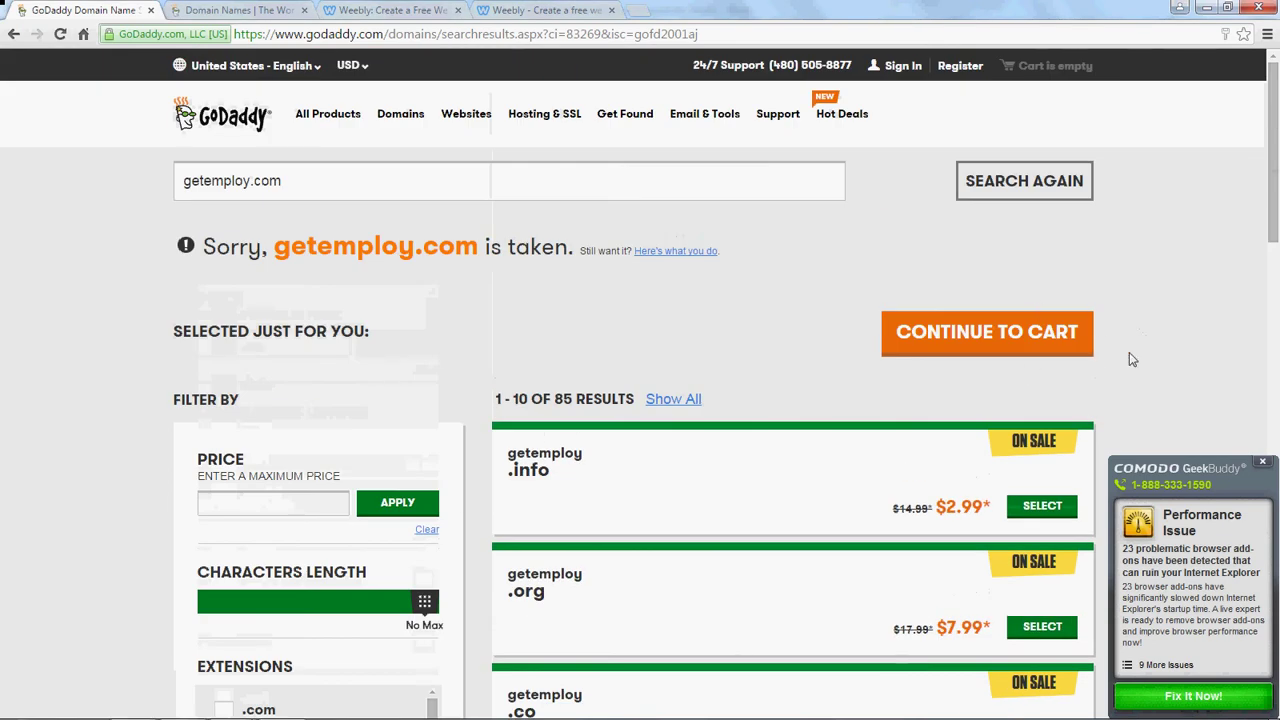
pyautogui.scroll(-3, 1132, 359)
pyautogui.click(1264, 464)
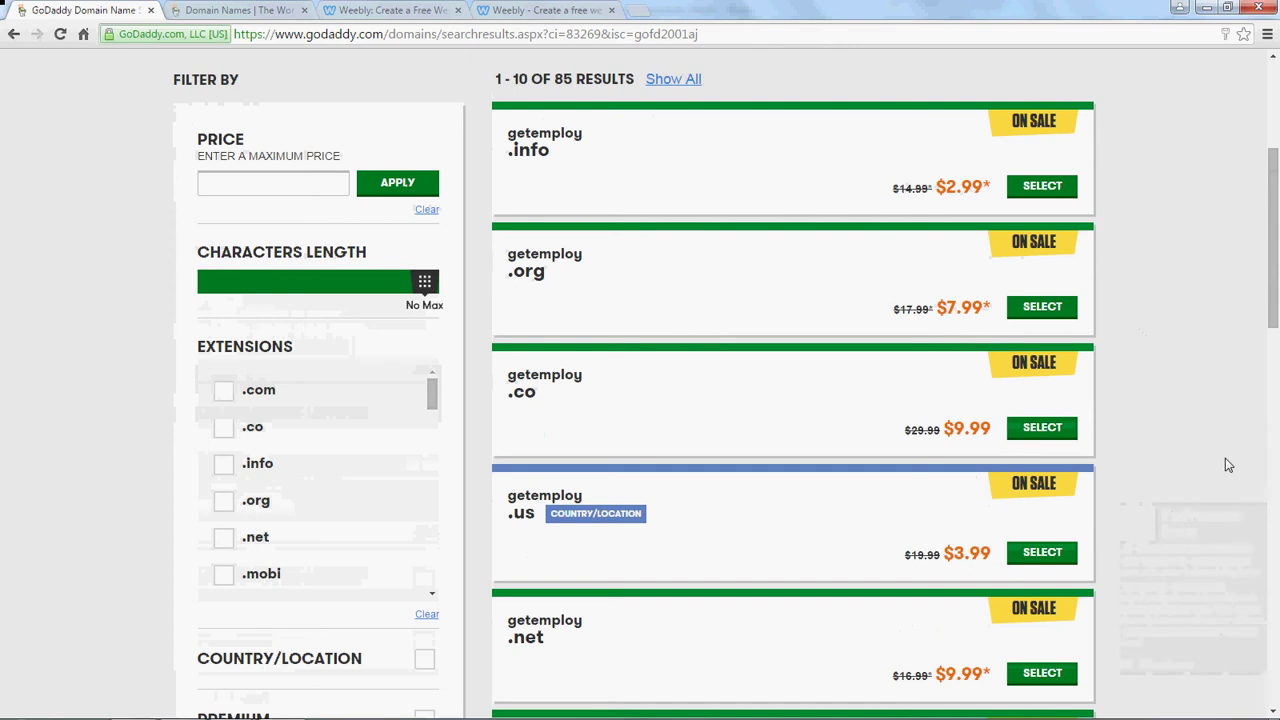
pyautogui.scroll(-9, 1205, 456)
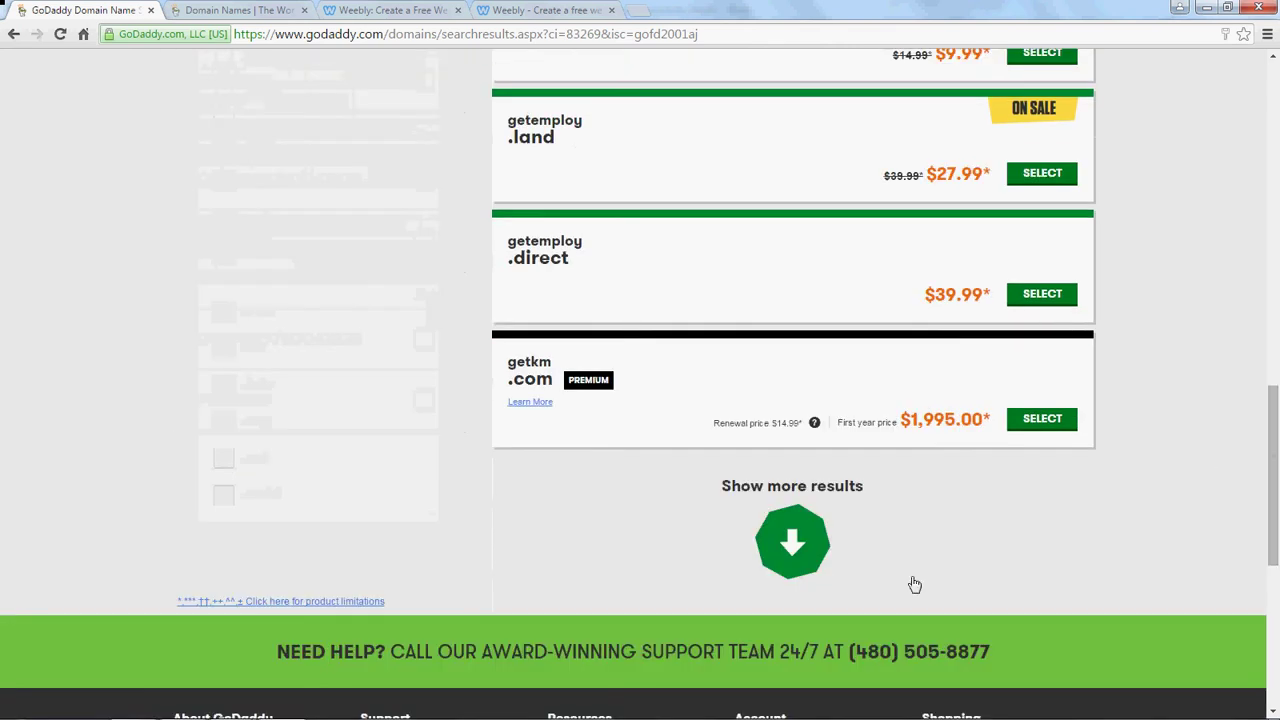
pyautogui.scroll(2, 1033, 558)
pyautogui.scroll(8, 1033, 558)
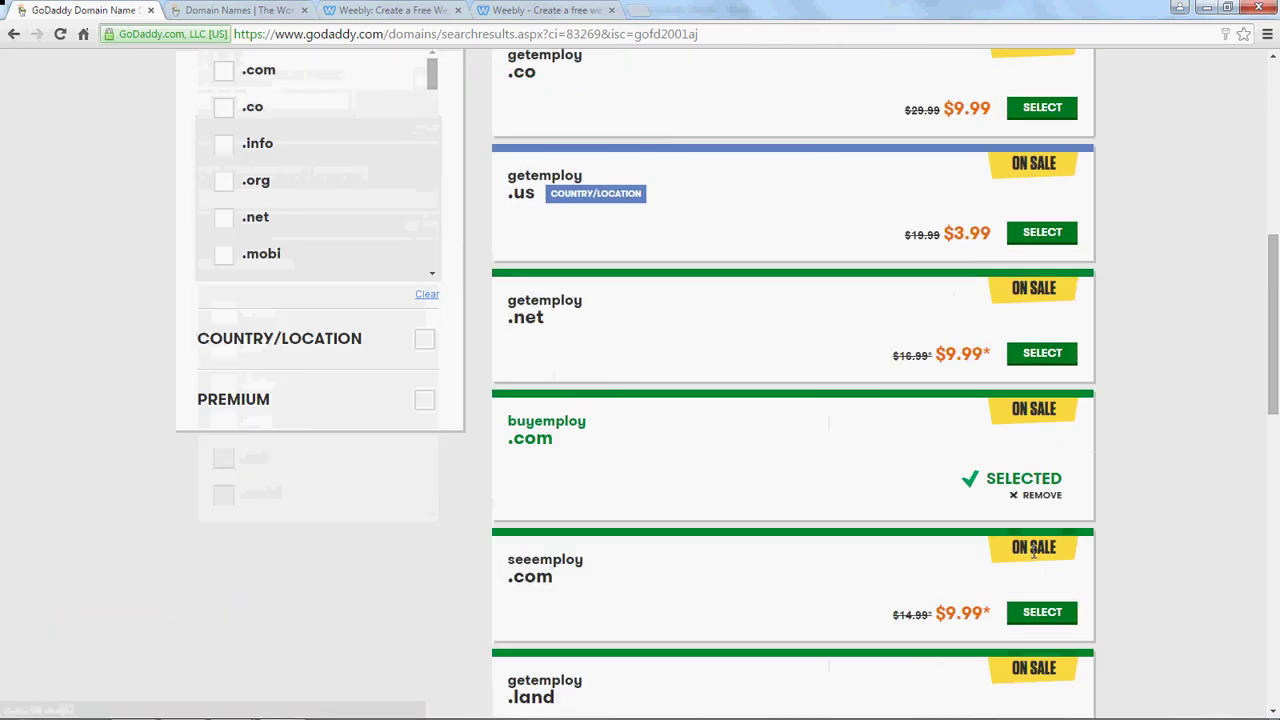
pyautogui.click(1005, 338)
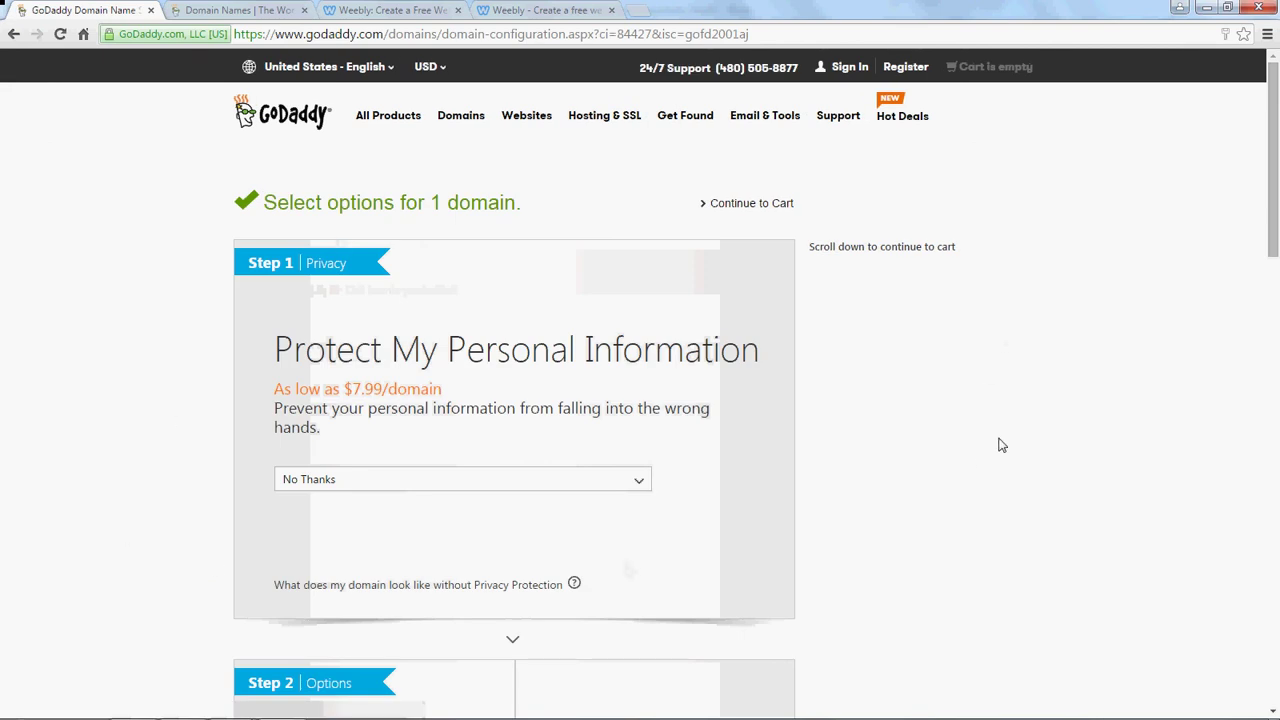
# - Review the privacy, website hosting and email options offered for the selected domain
pyautogui.scroll(-2, 1005, 442)
pyautogui.scroll(-4, 1008, 442)
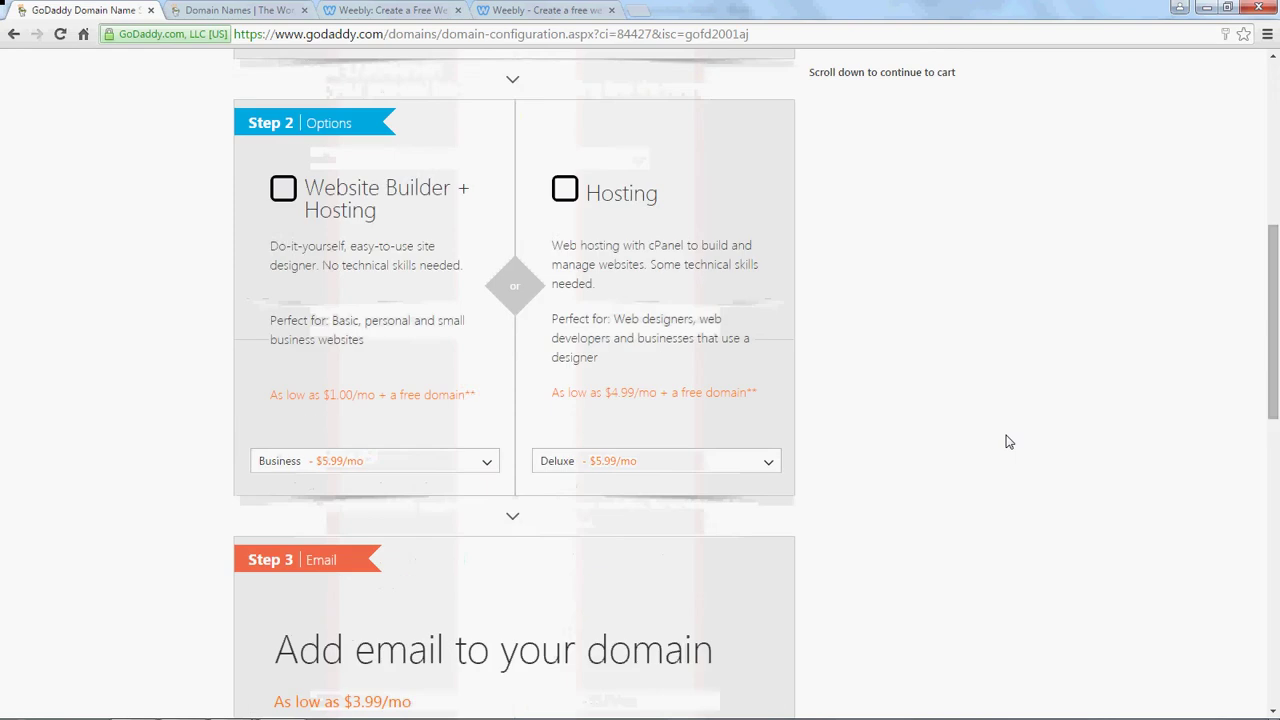
pyautogui.scroll(-3, 1008, 442)
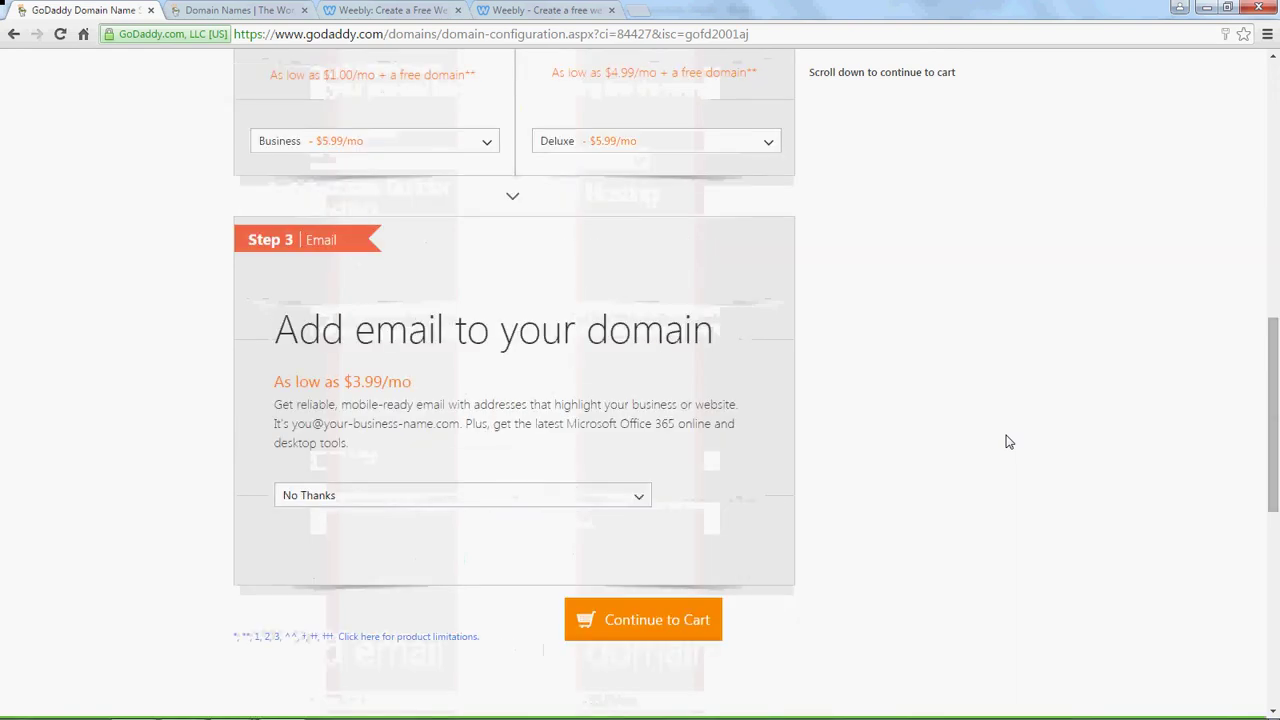
pyautogui.scroll(10, 1008, 442)
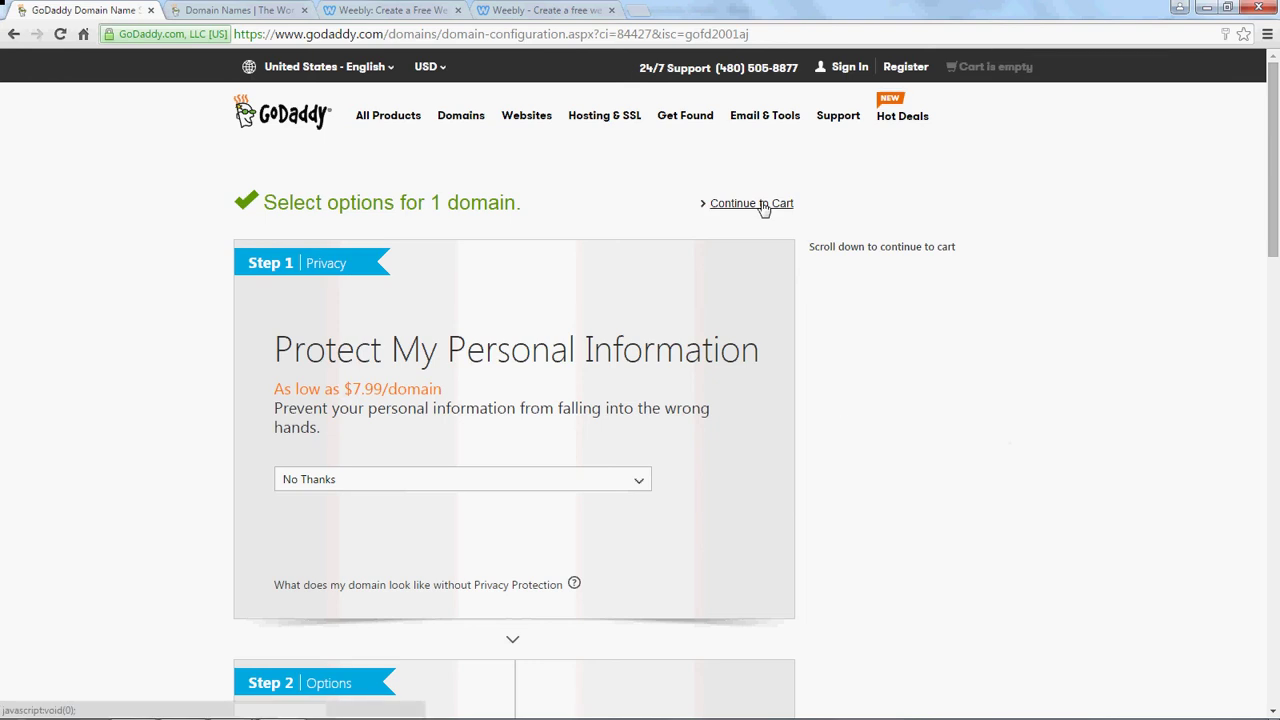
# - Continue to the cart without add-ons and set the buyemploy.com registration term to 1 Year
pyautogui.click(763, 207)
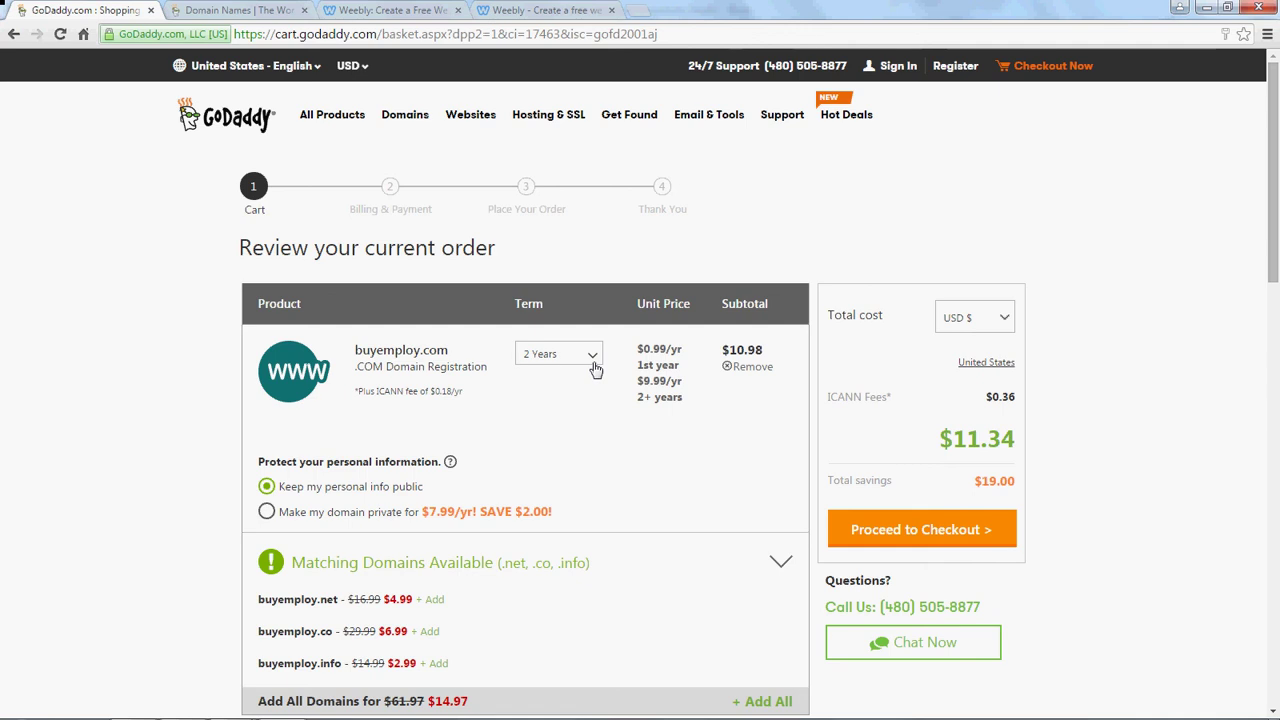
pyautogui.click(595, 369)
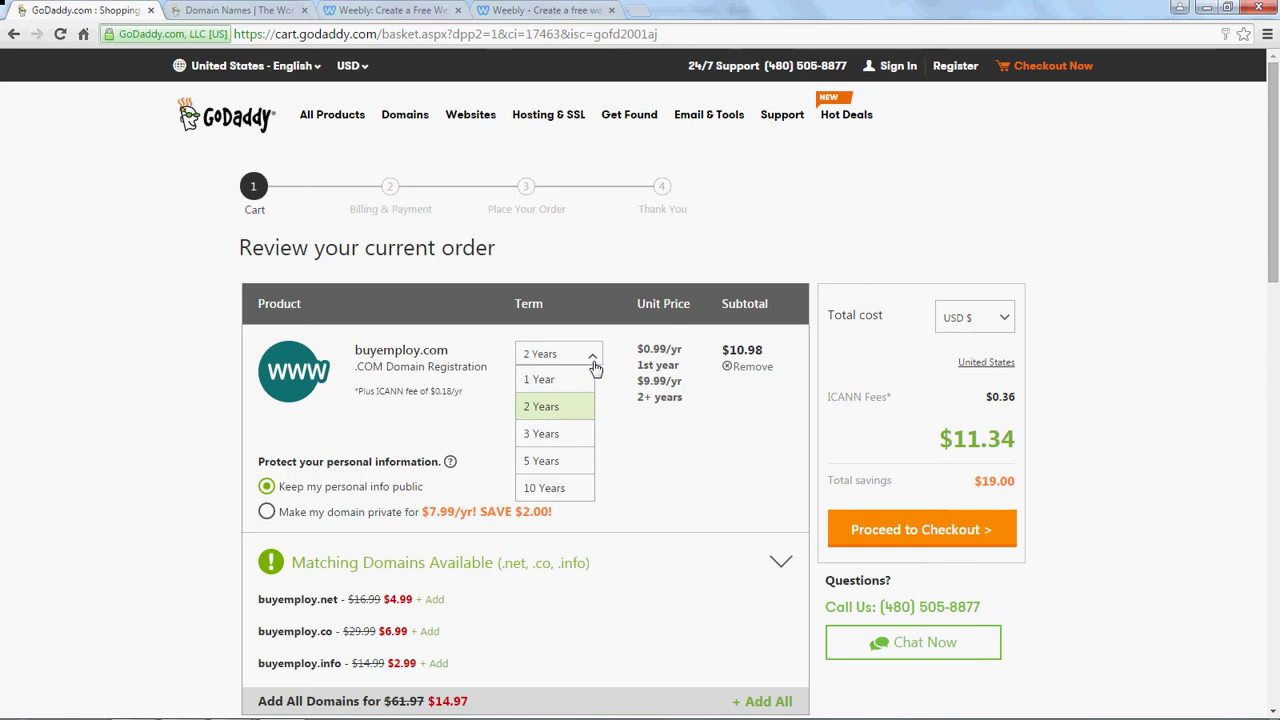
pyautogui.click(557, 385)
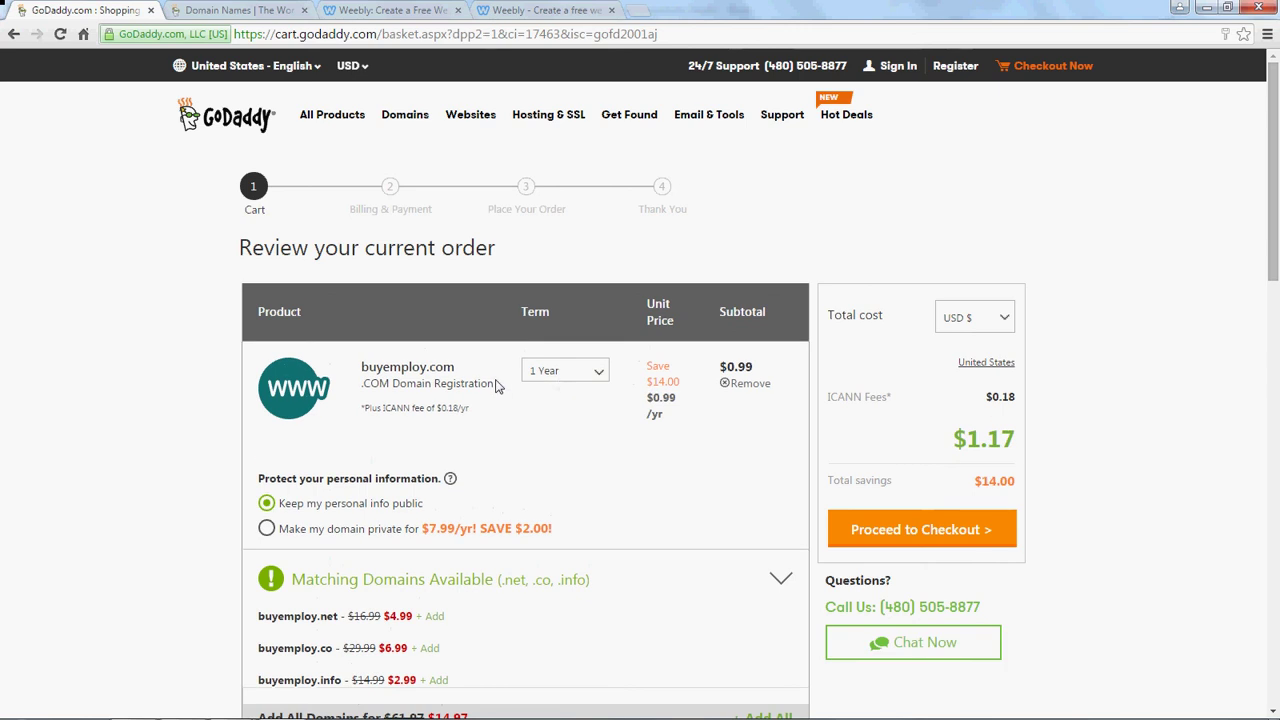
# - Compare the buyemploy.com registration cost for terms of 2 Years, 3 Years, 5 Years and 10 Years
pyautogui.click(600, 375)
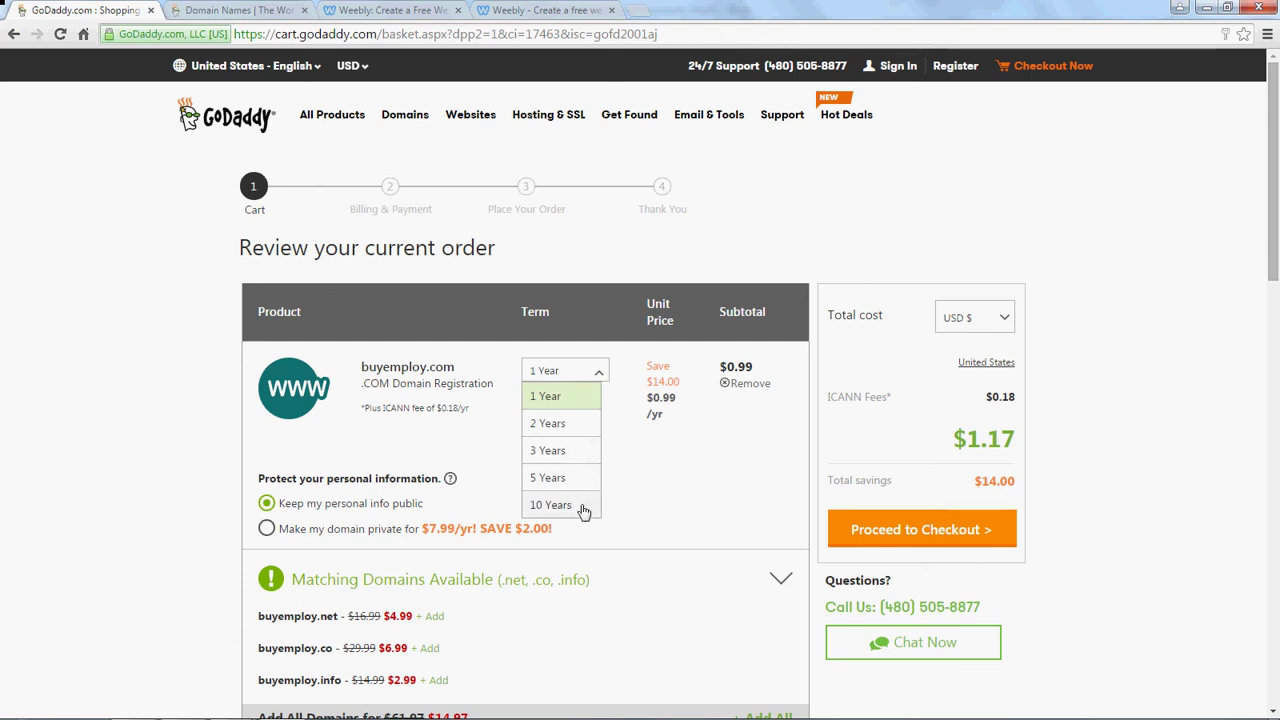
pyautogui.click(576, 426)
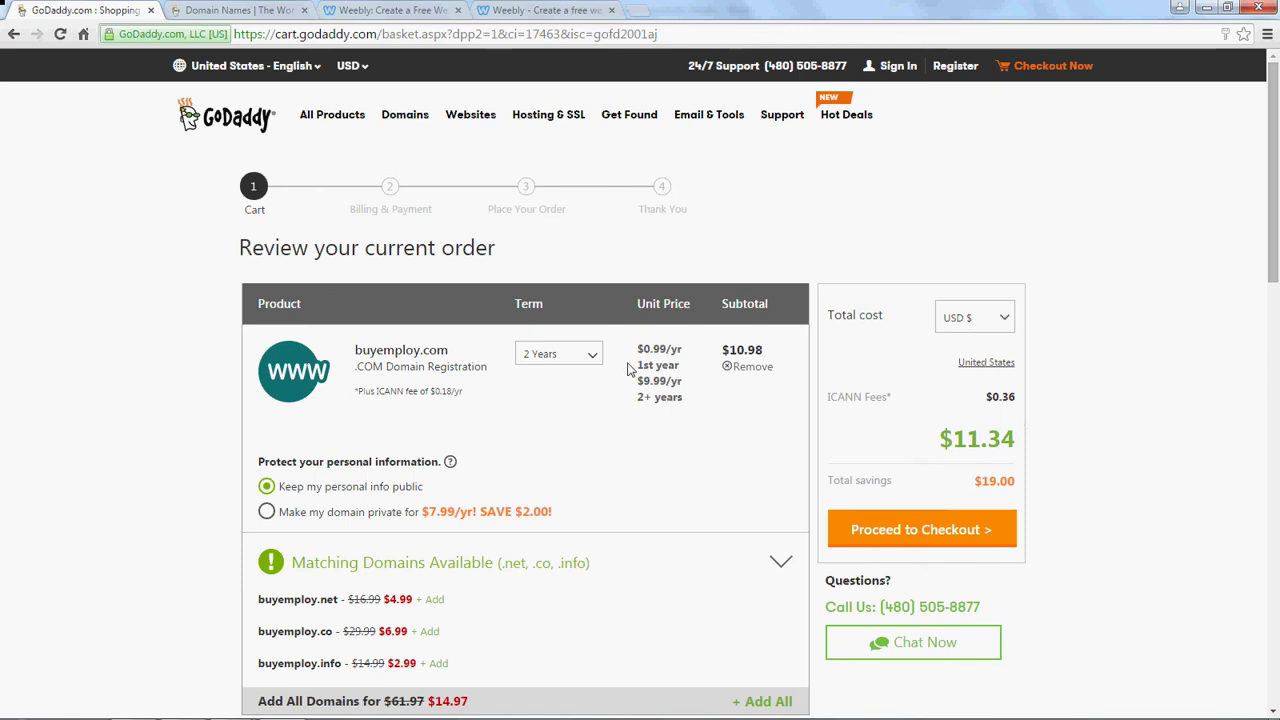
pyautogui.click(595, 356)
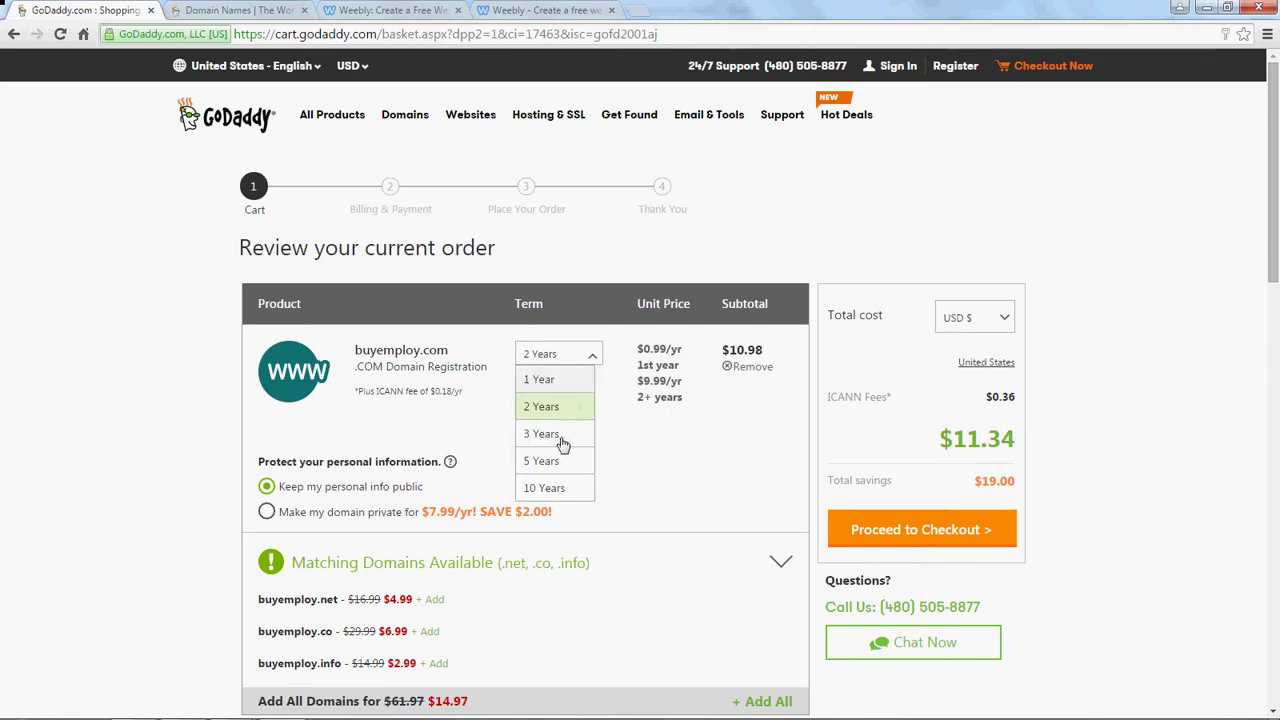
pyautogui.click(563, 435)
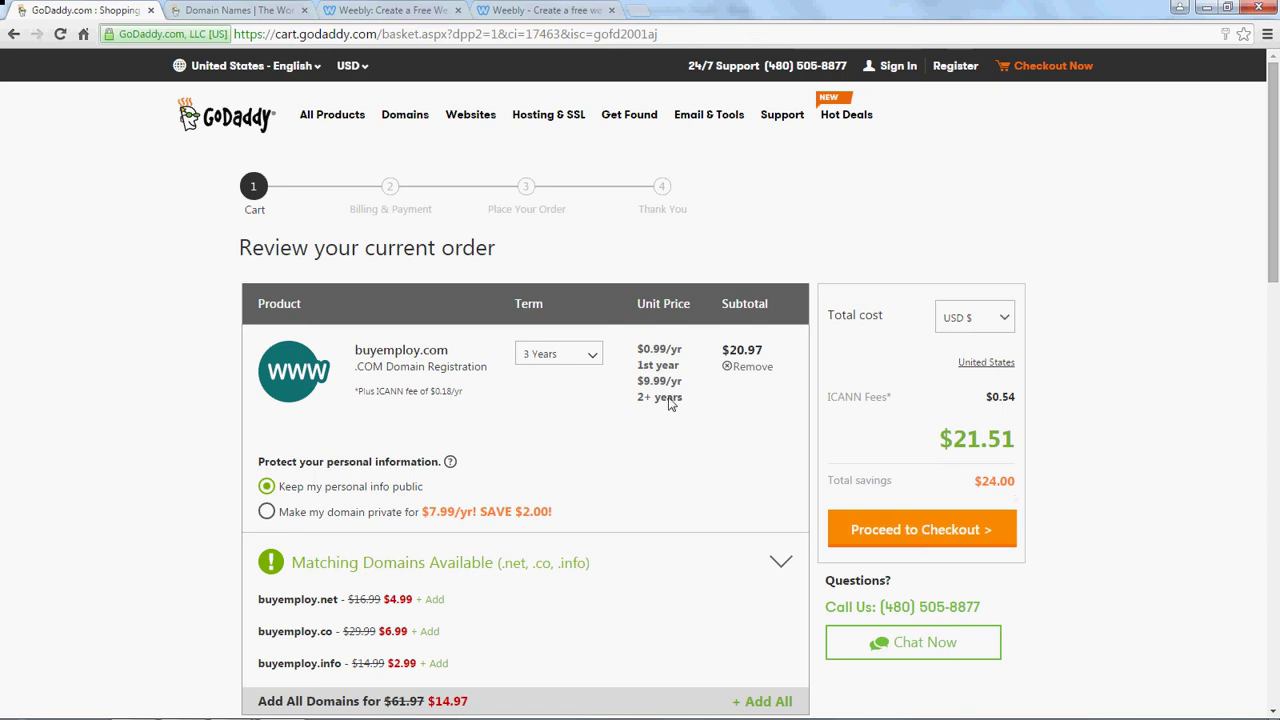
pyautogui.click(585, 357)
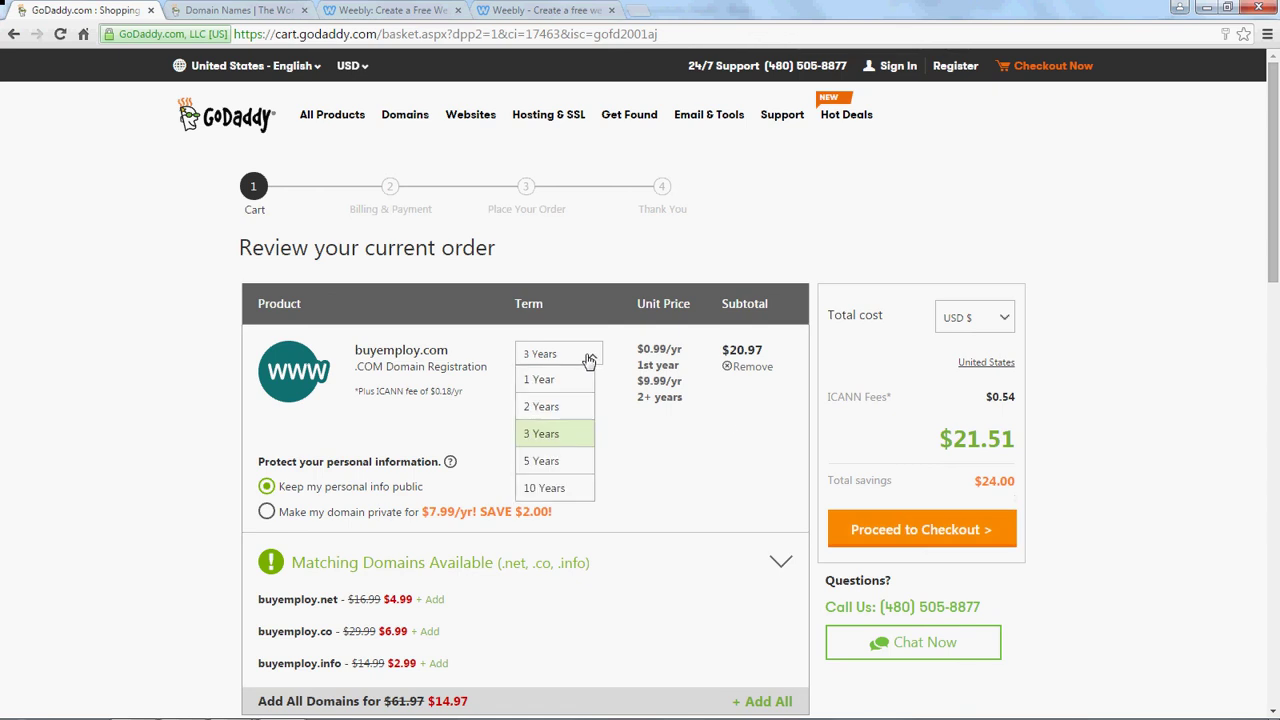
pyautogui.click(541, 461)
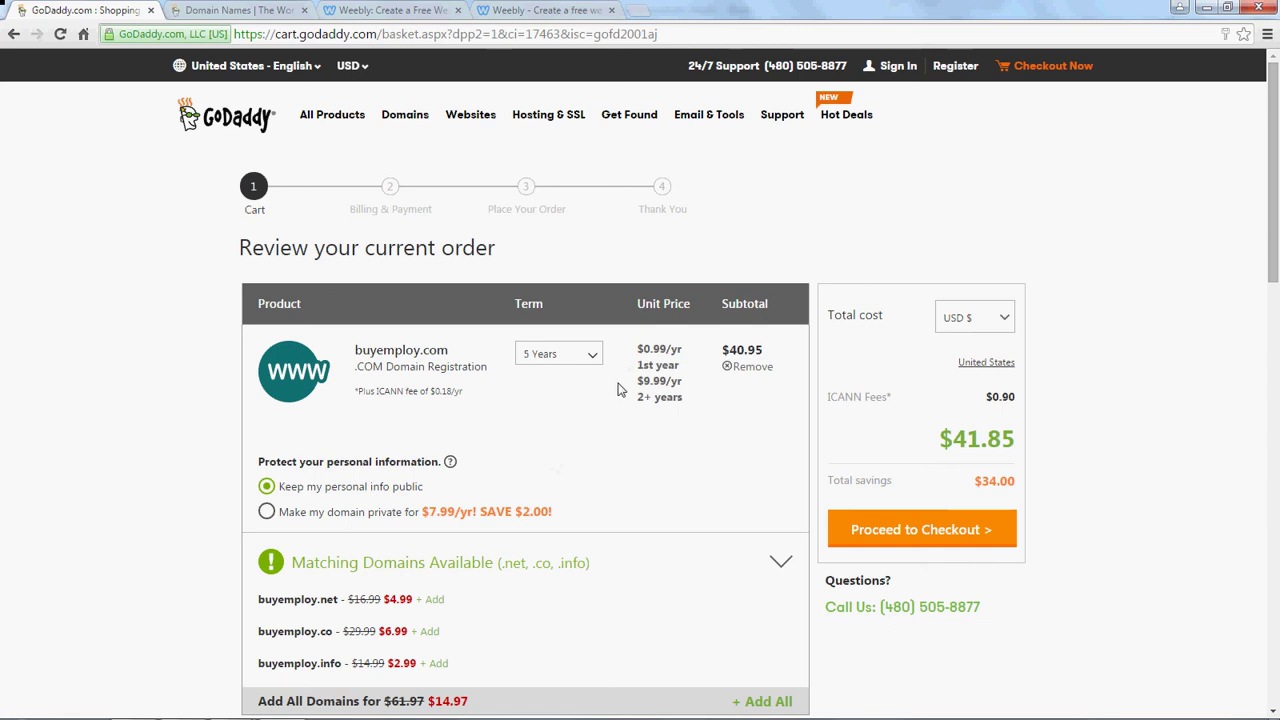
pyautogui.click(593, 360)
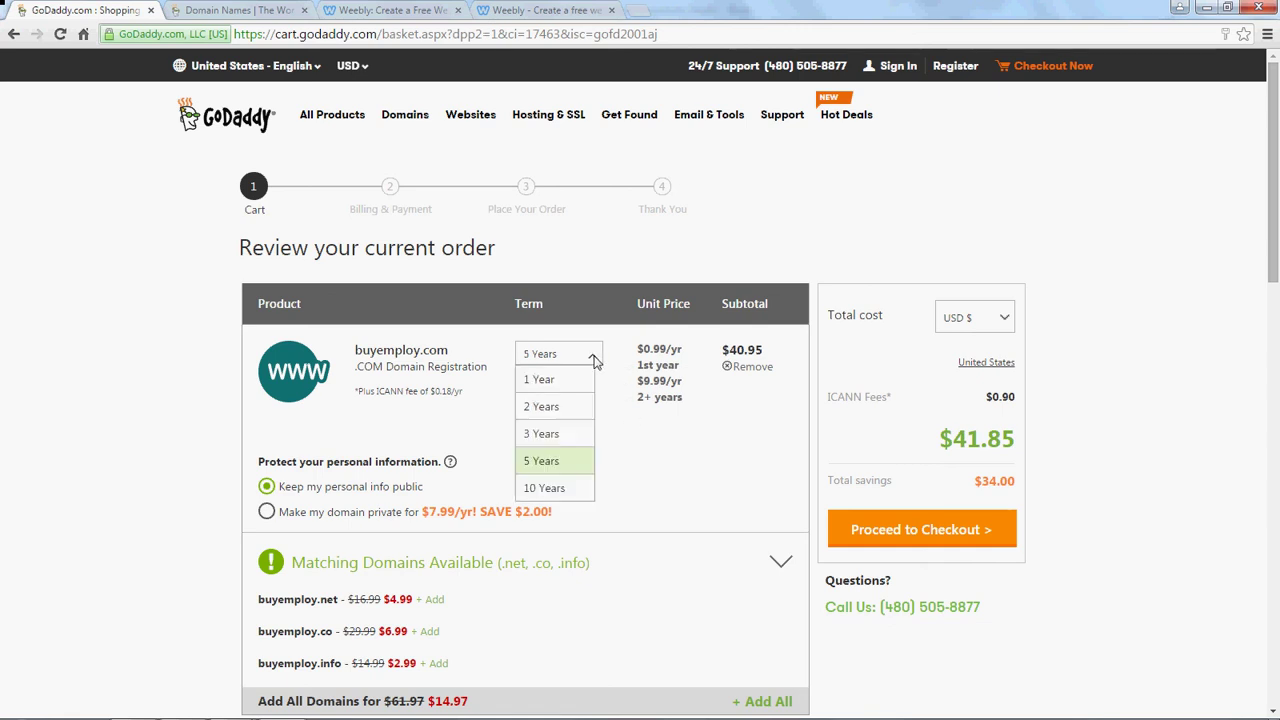
pyautogui.click(552, 490)
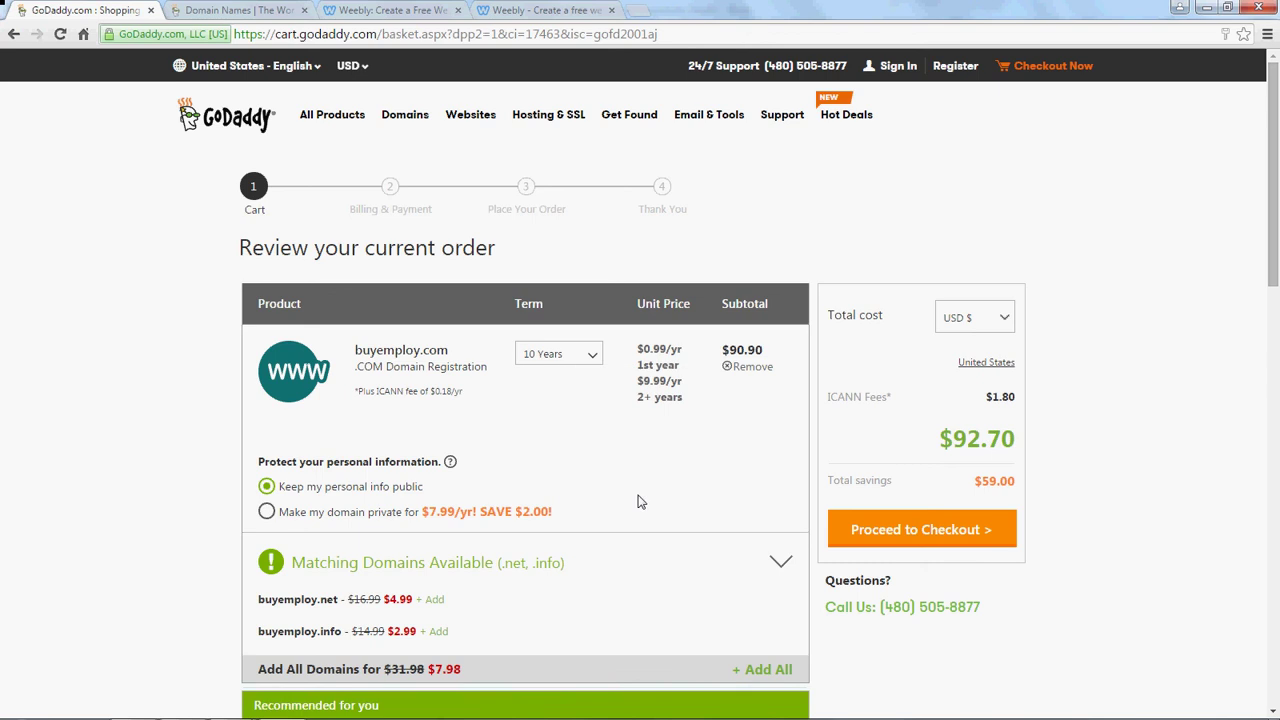
# - Change the buyemploy.com term to 3 Years, to 2 Years, and back to 1 Year
pyautogui.click(593, 360)
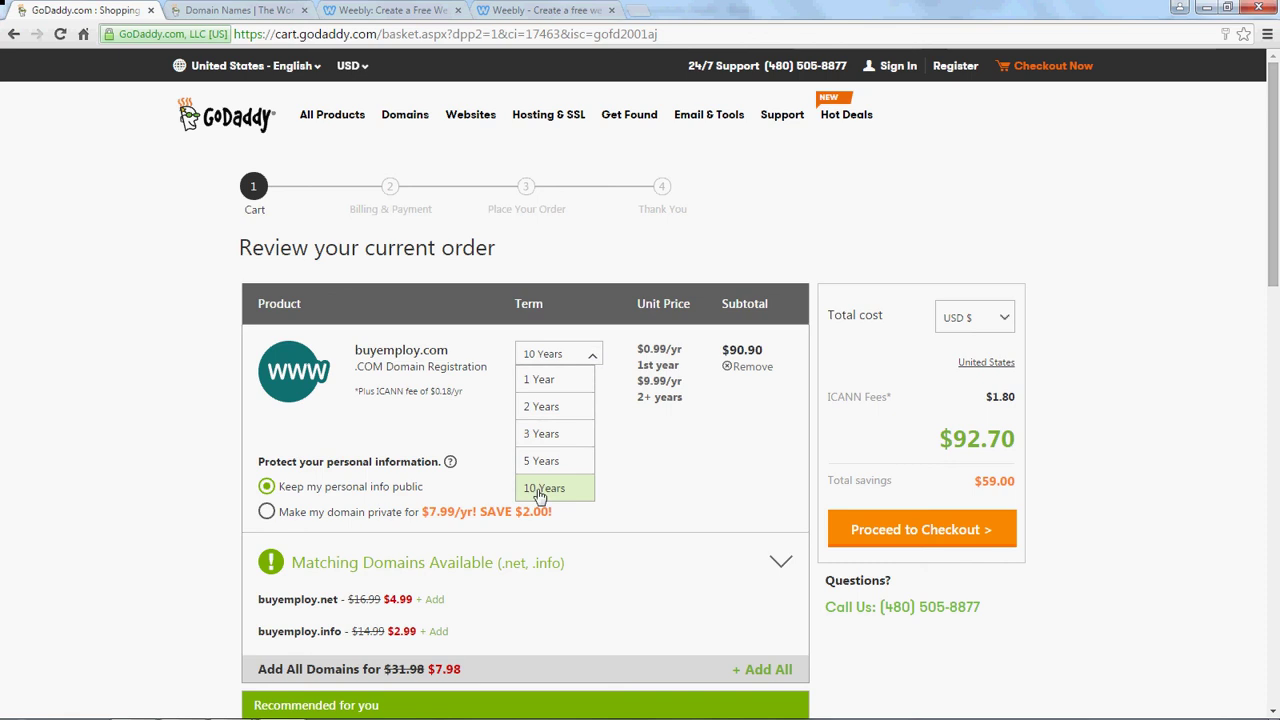
pyautogui.click(552, 440)
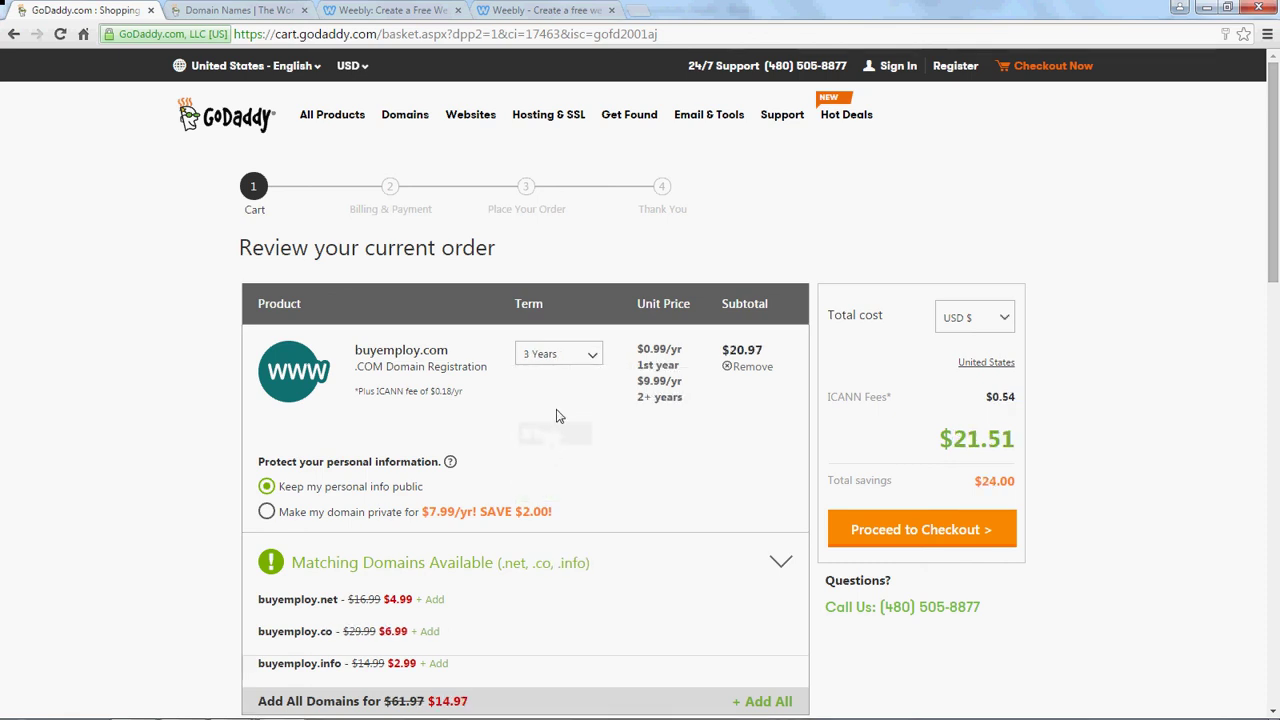
pyautogui.click(592, 357)
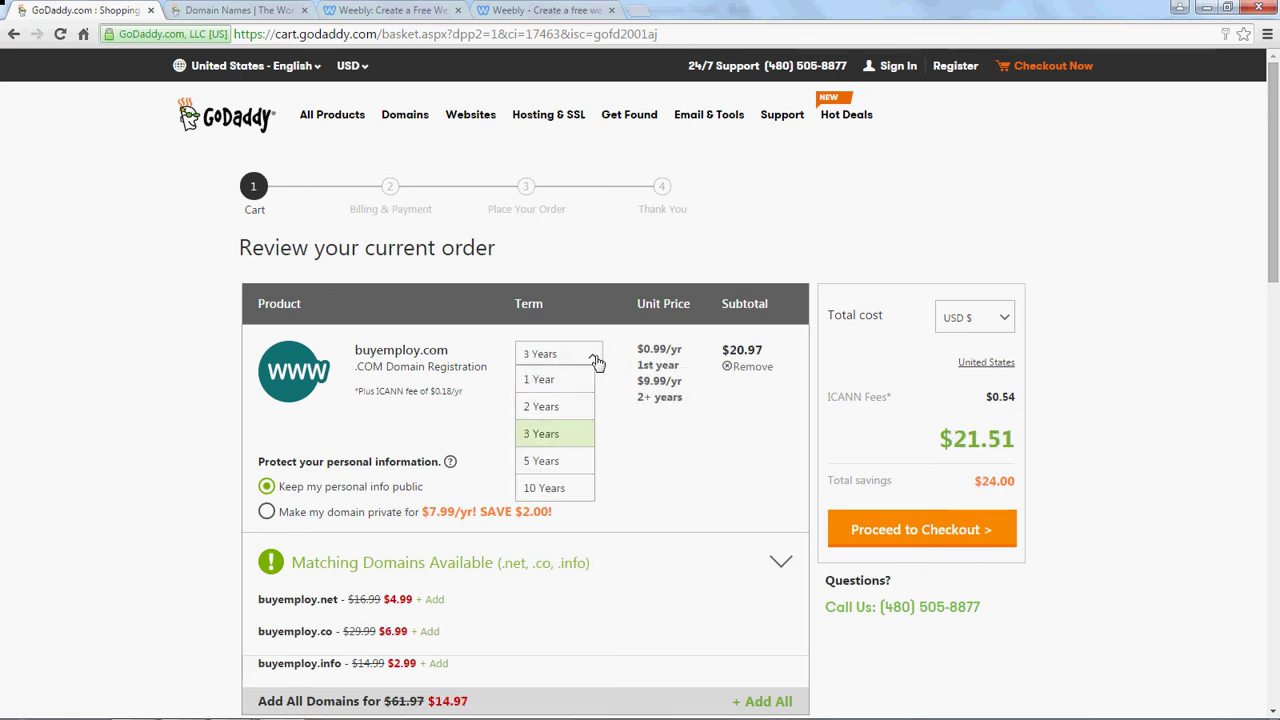
pyautogui.click(581, 406)
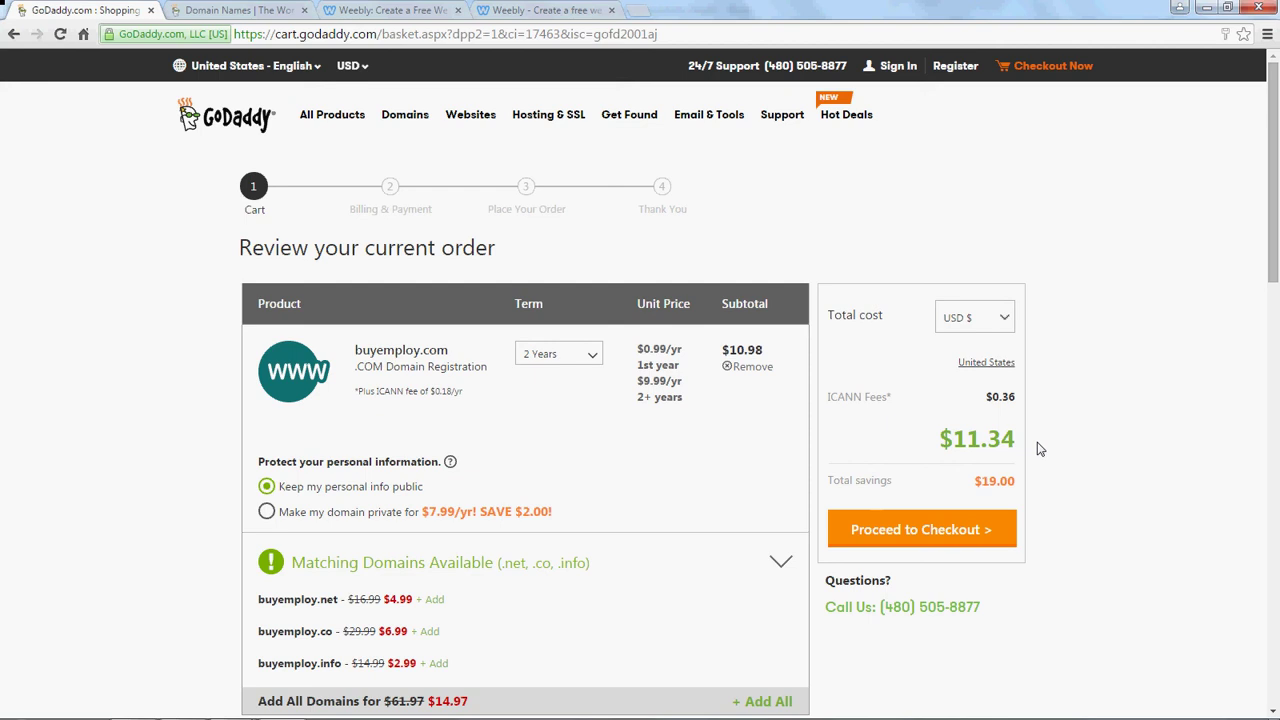
pyautogui.click(592, 358)
pyautogui.click(576, 378)
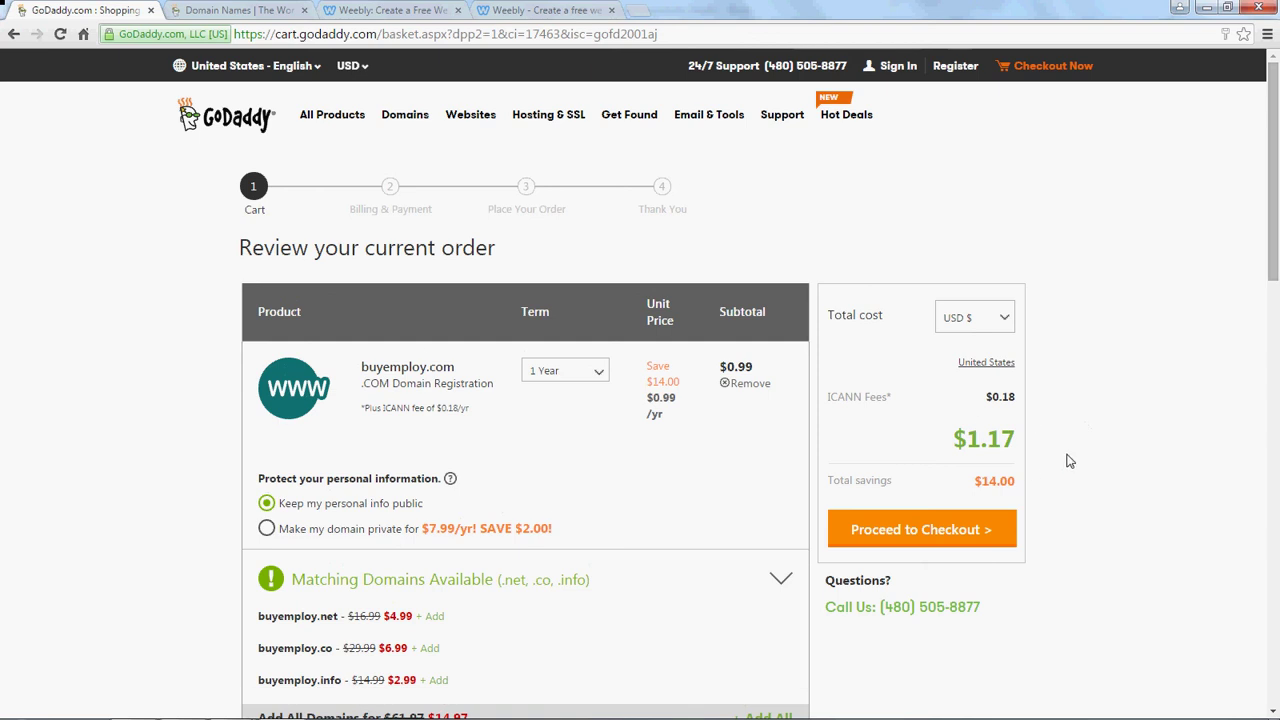
# - Proceed to checkout with the one-year buyemploy.com order and continue as a new customer
pyautogui.scroll(-4, 1078, 458)
pyautogui.scroll(3, 1075, 455)
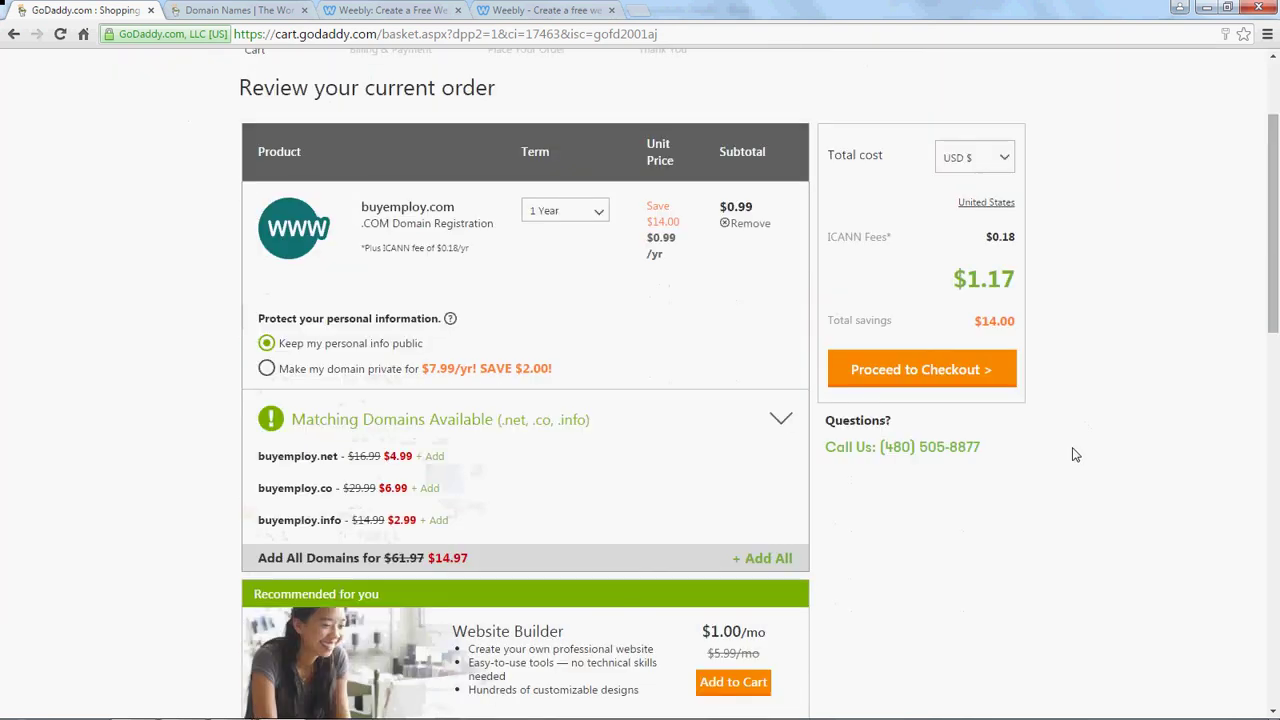
pyautogui.click(920, 452)
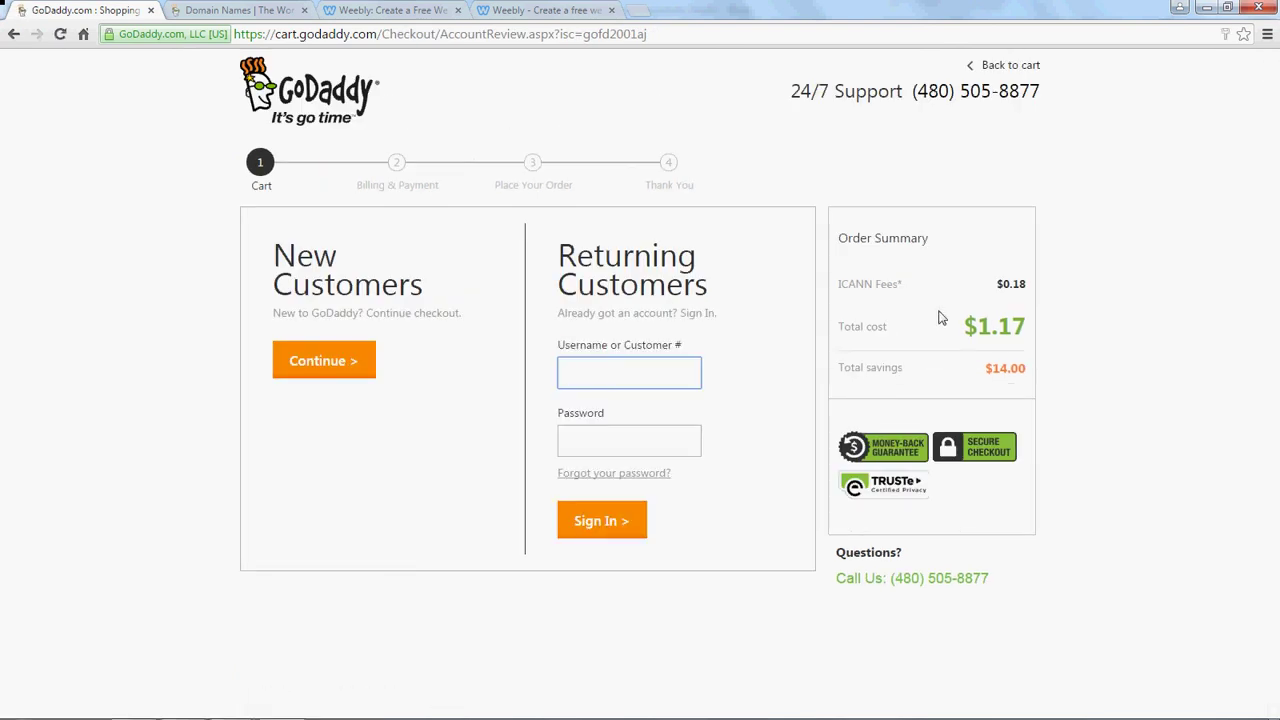
pyautogui.click(303, 364)
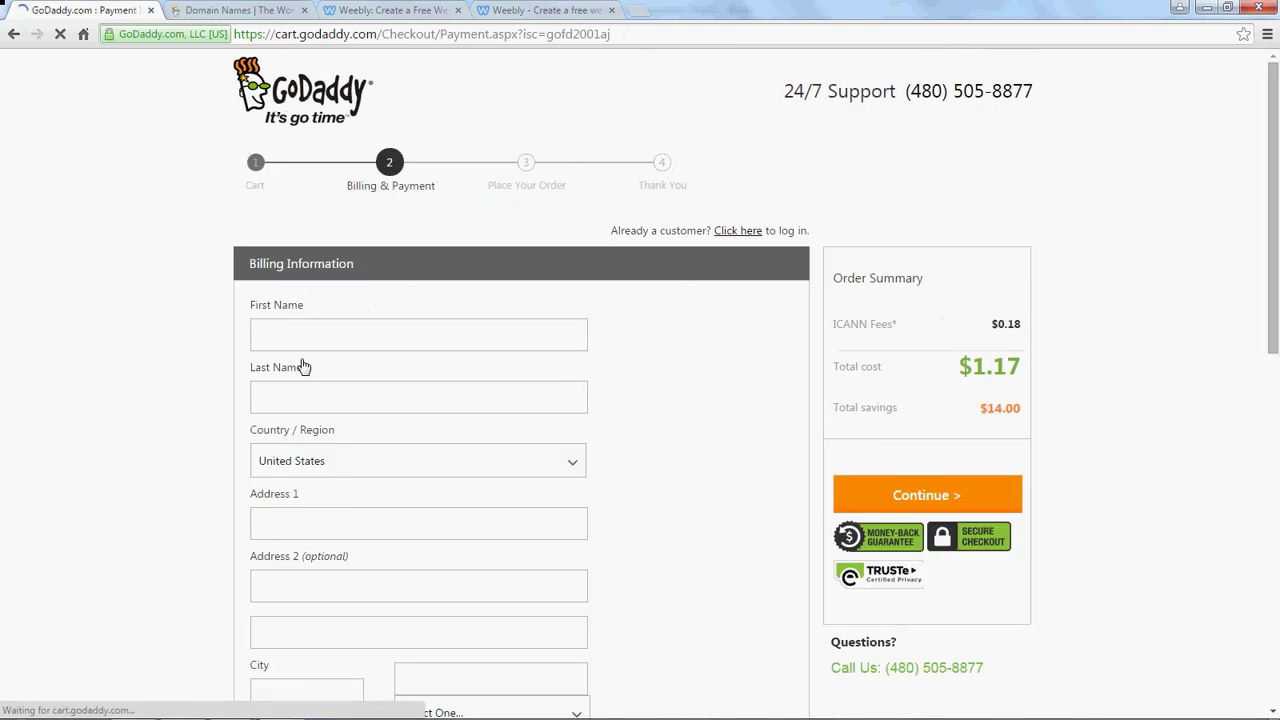
# - Review the billing, account and payment fields required at checkout, and dismiss the Windows performance notification
pyautogui.scroll(-2, 200, 282)
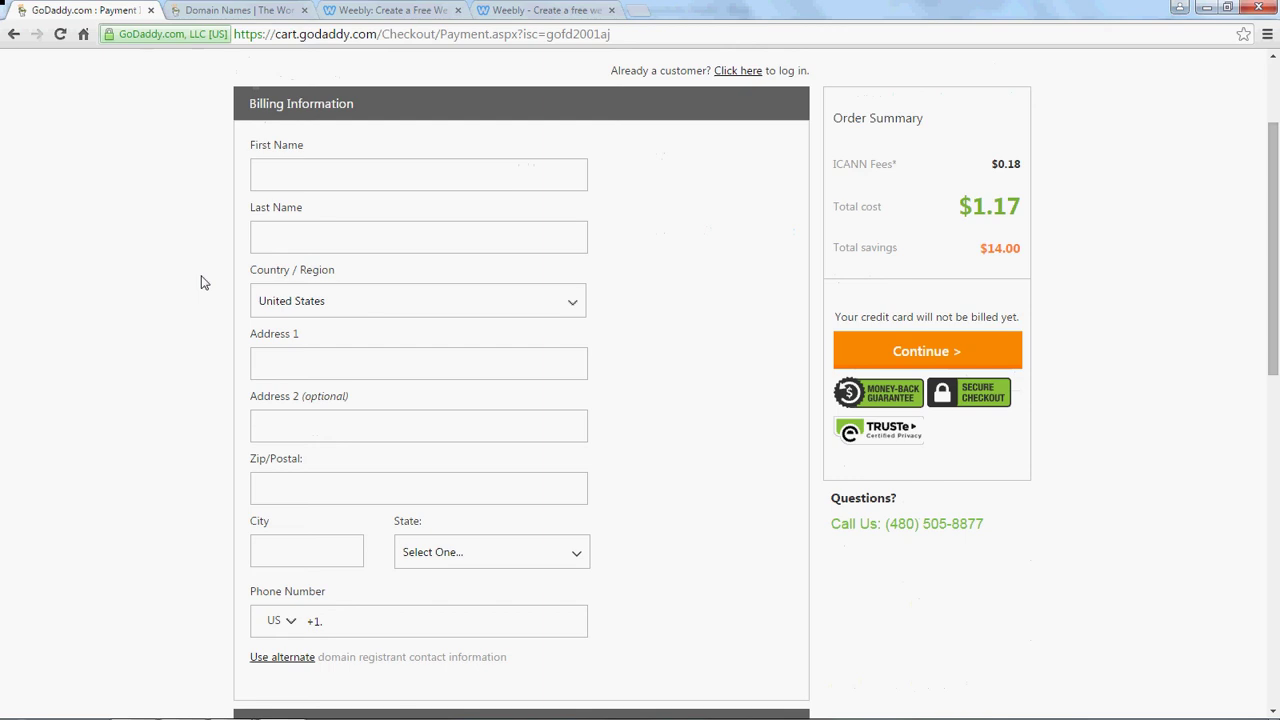
pyautogui.scroll(-9, 200, 282)
pyautogui.scroll(3, 206, 266)
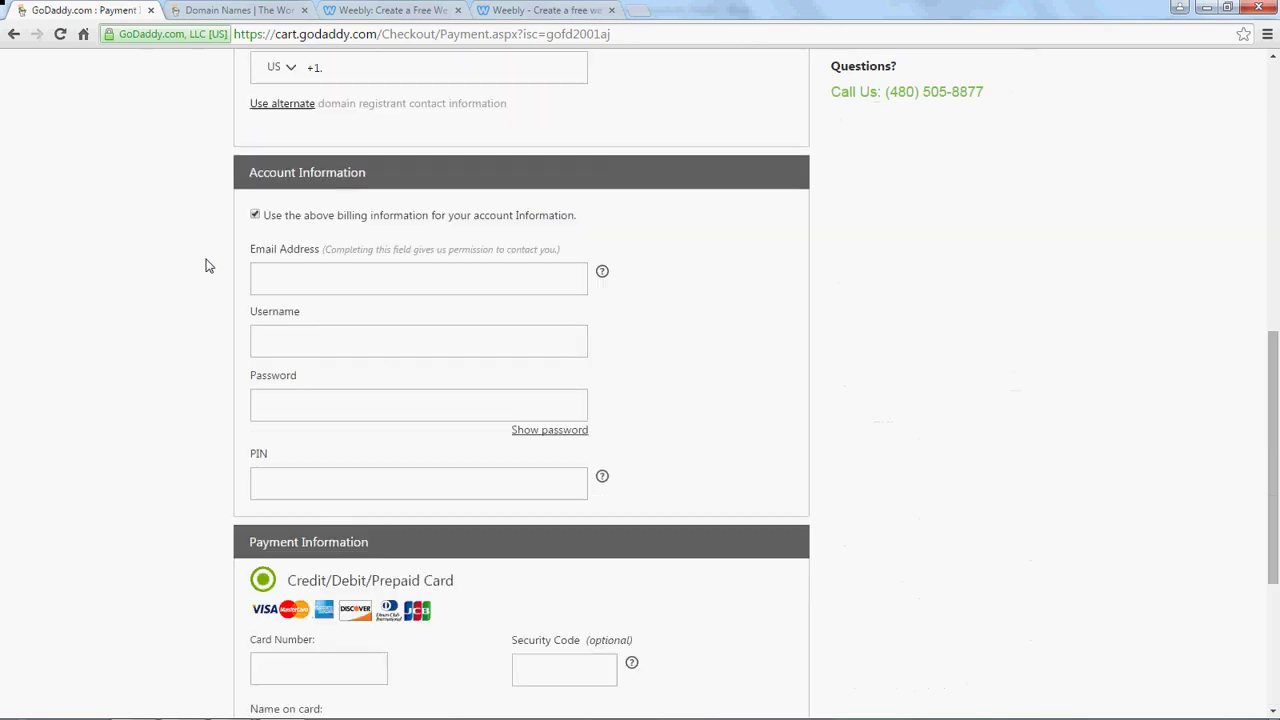
pyautogui.scroll(8, 206, 266)
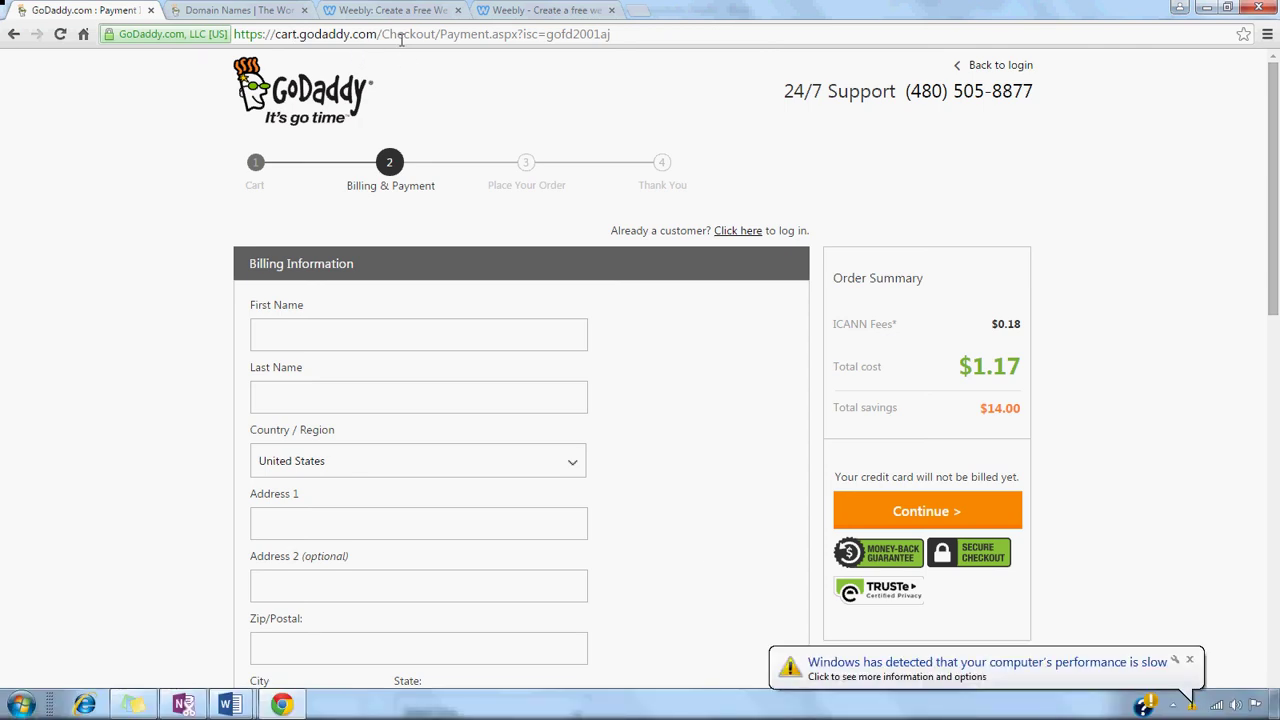
pyautogui.click(1190, 661)
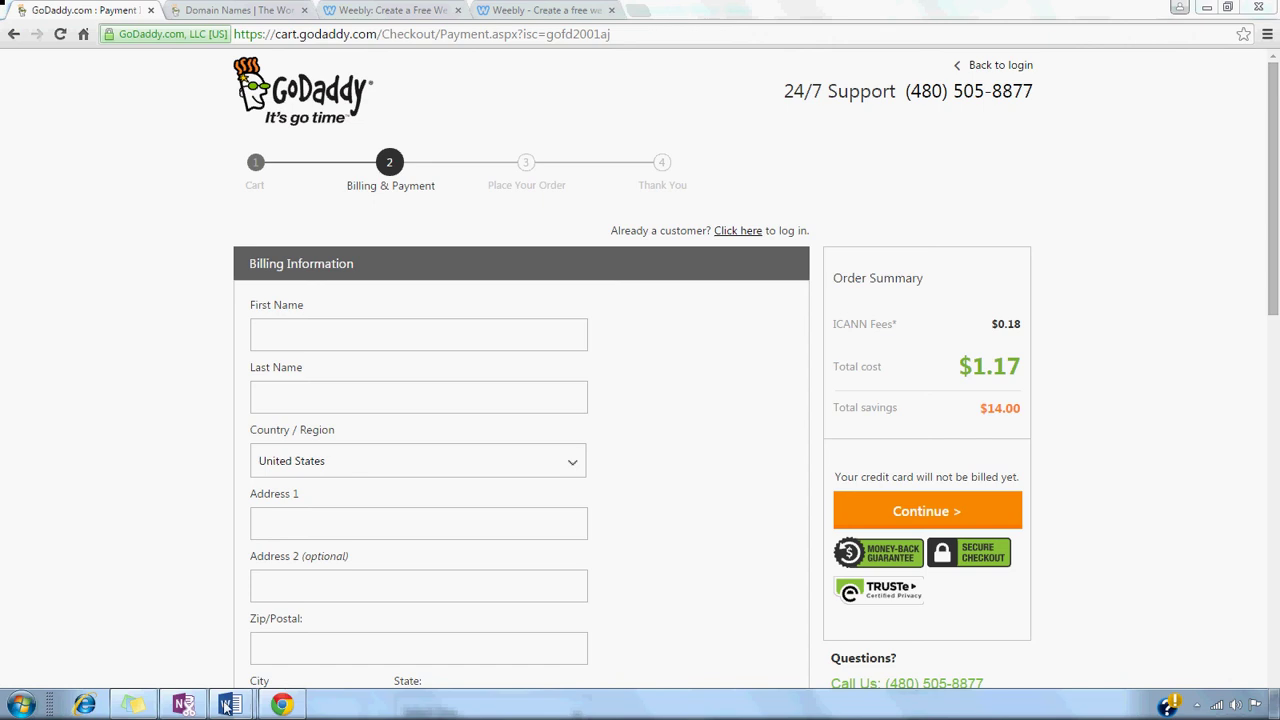
# - Switch to the training document in Word and review Step 5, Part 1 on domain set up
pyautogui.moveTo(226, 706)
pyautogui.click(290, 610)
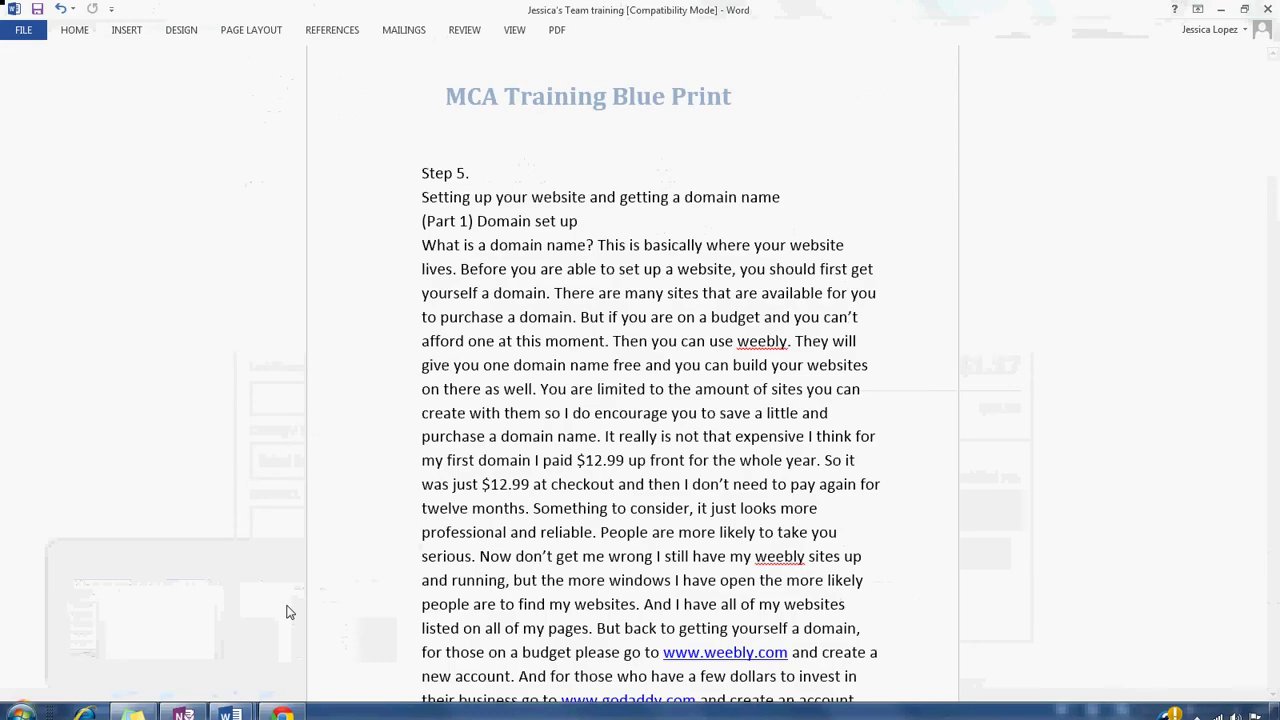
pyautogui.scroll(-2, 394, 394)
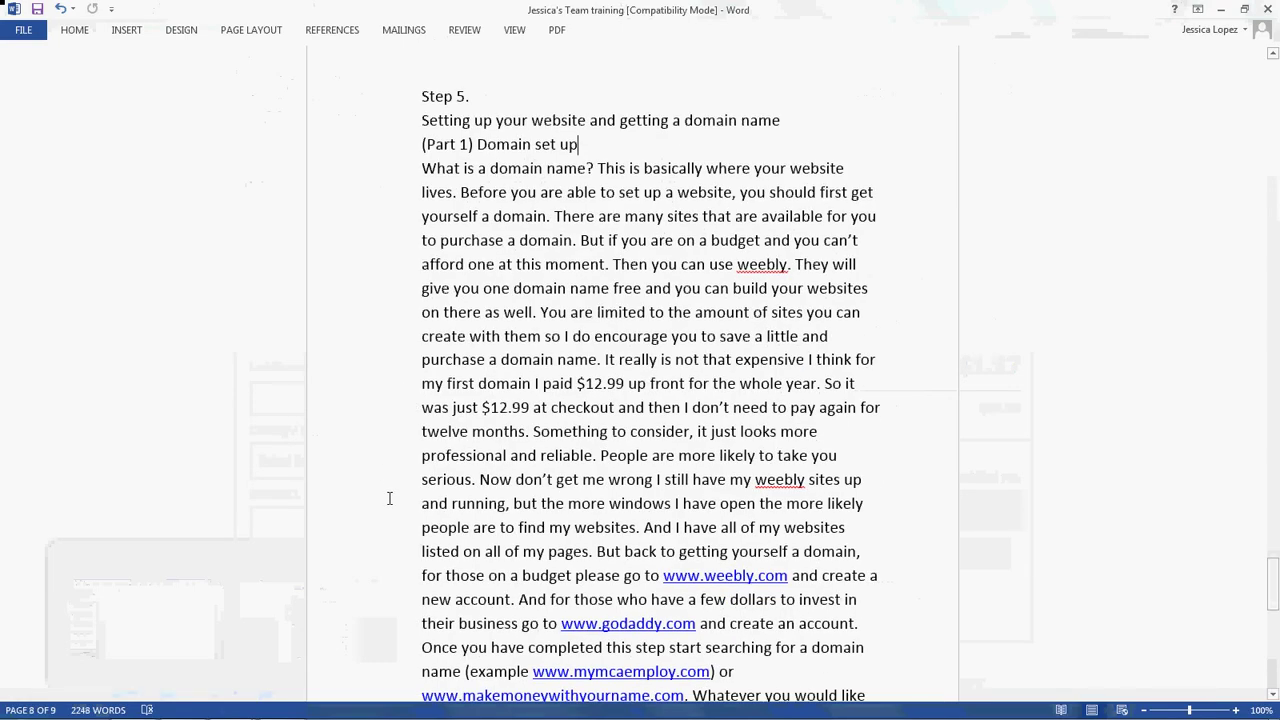
pyautogui.scroll(1, 389, 497)
pyautogui.scroll(-3, 389, 497)
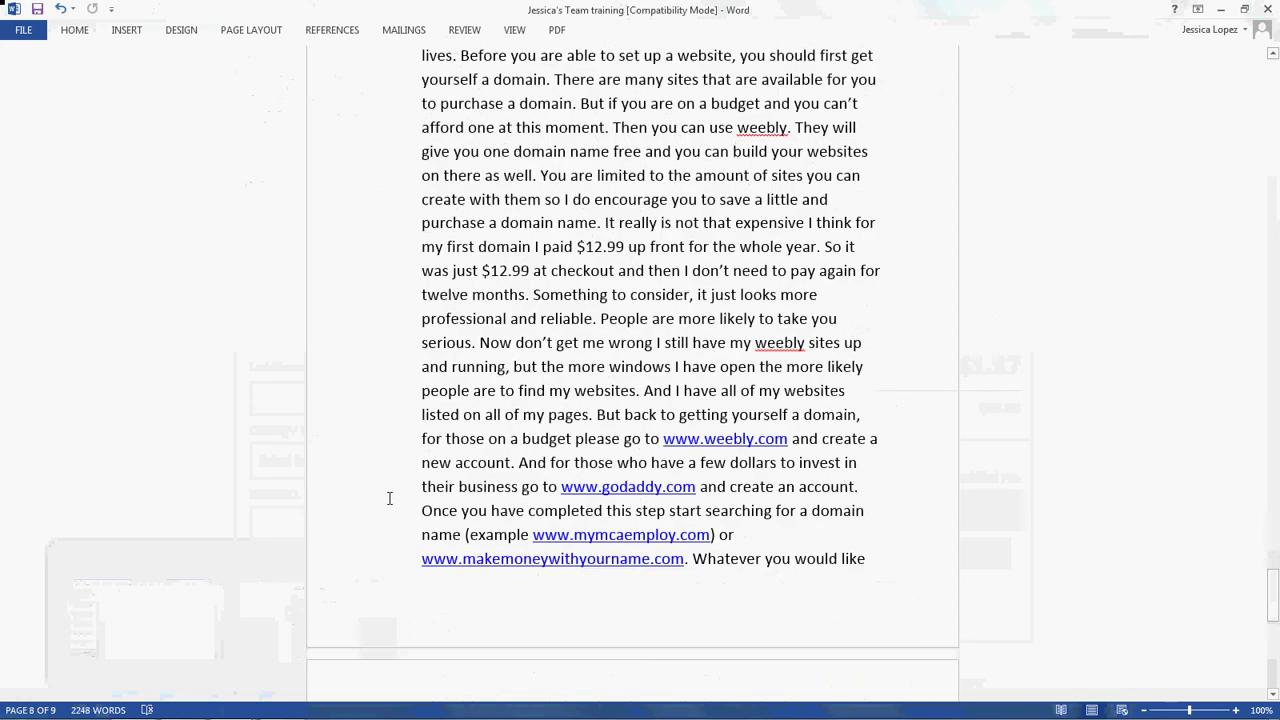
pyautogui.scroll(-2, 389, 498)
pyautogui.scroll(3, 389, 498)
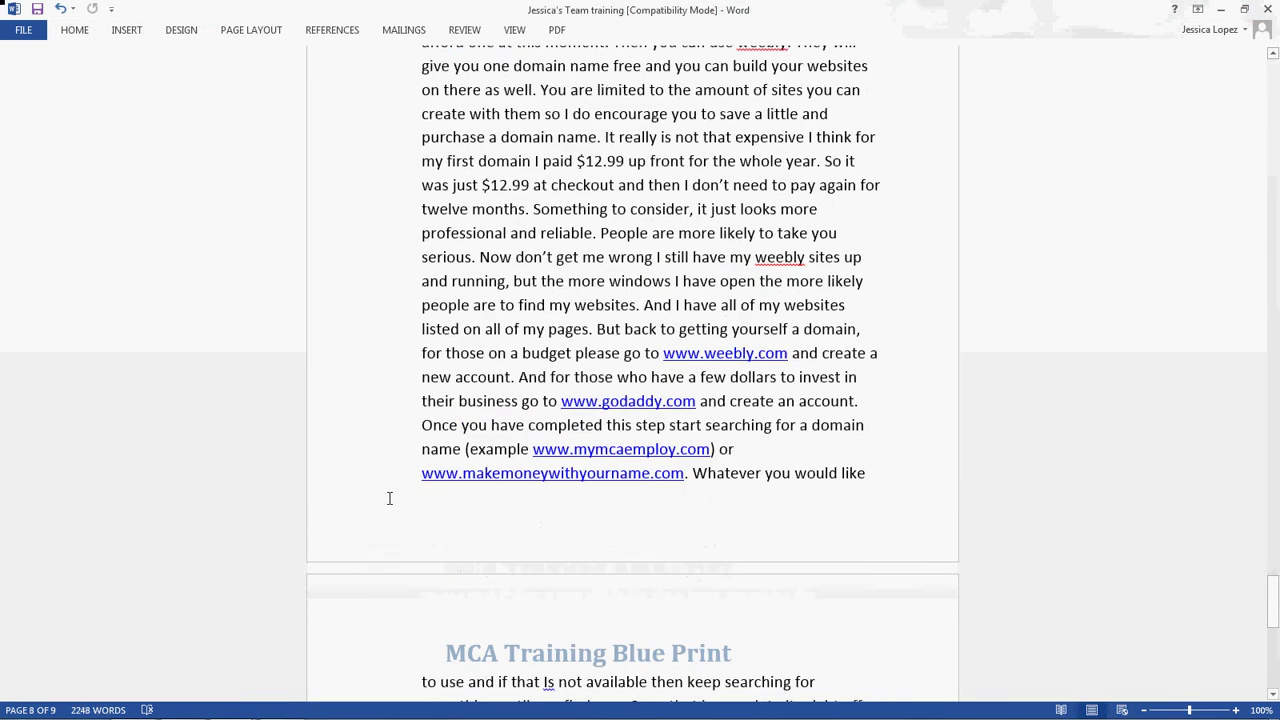
pyautogui.scroll(2, 389, 498)
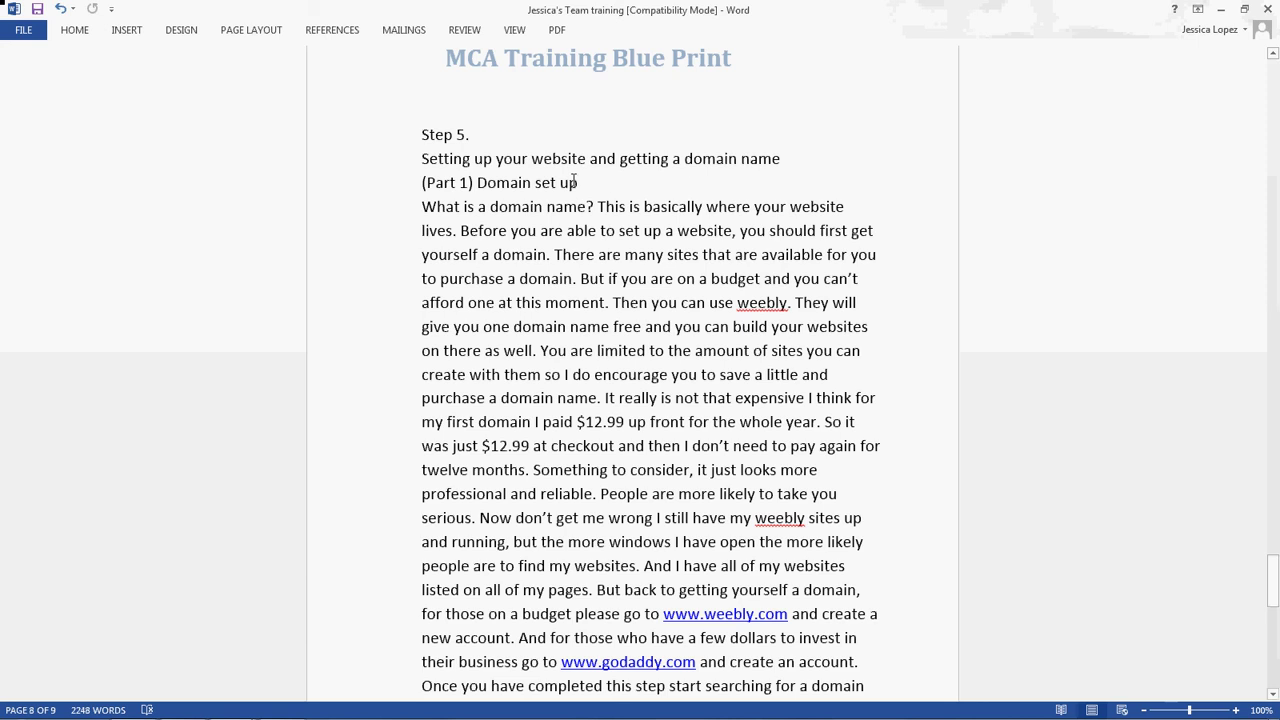
pyautogui.moveTo(368, 717)
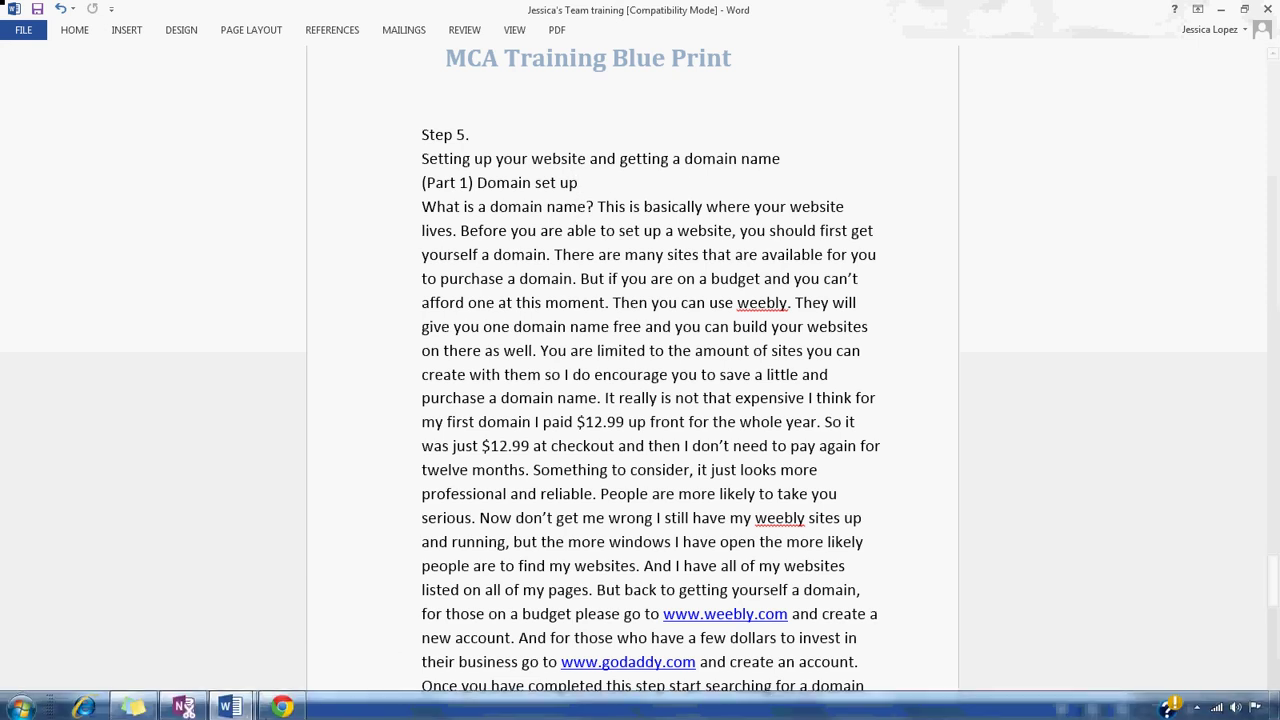
pyautogui.moveTo(229, 706)
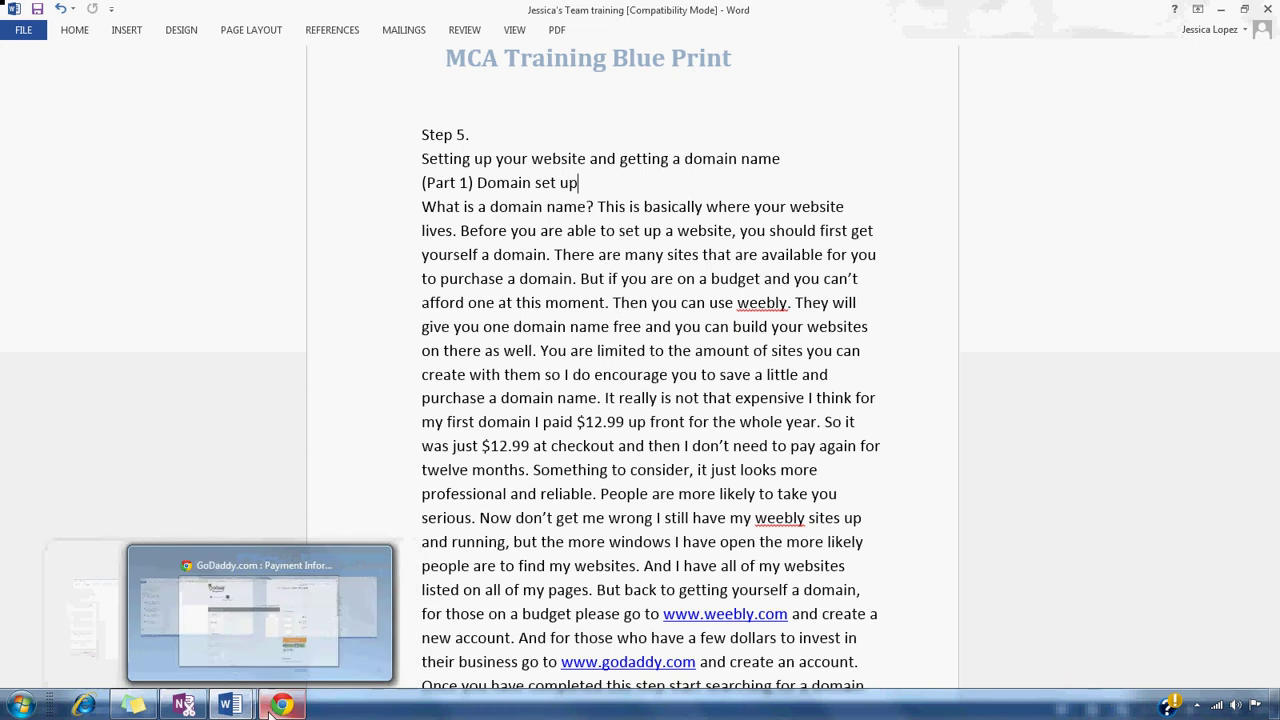
pyautogui.click(1197, 705)
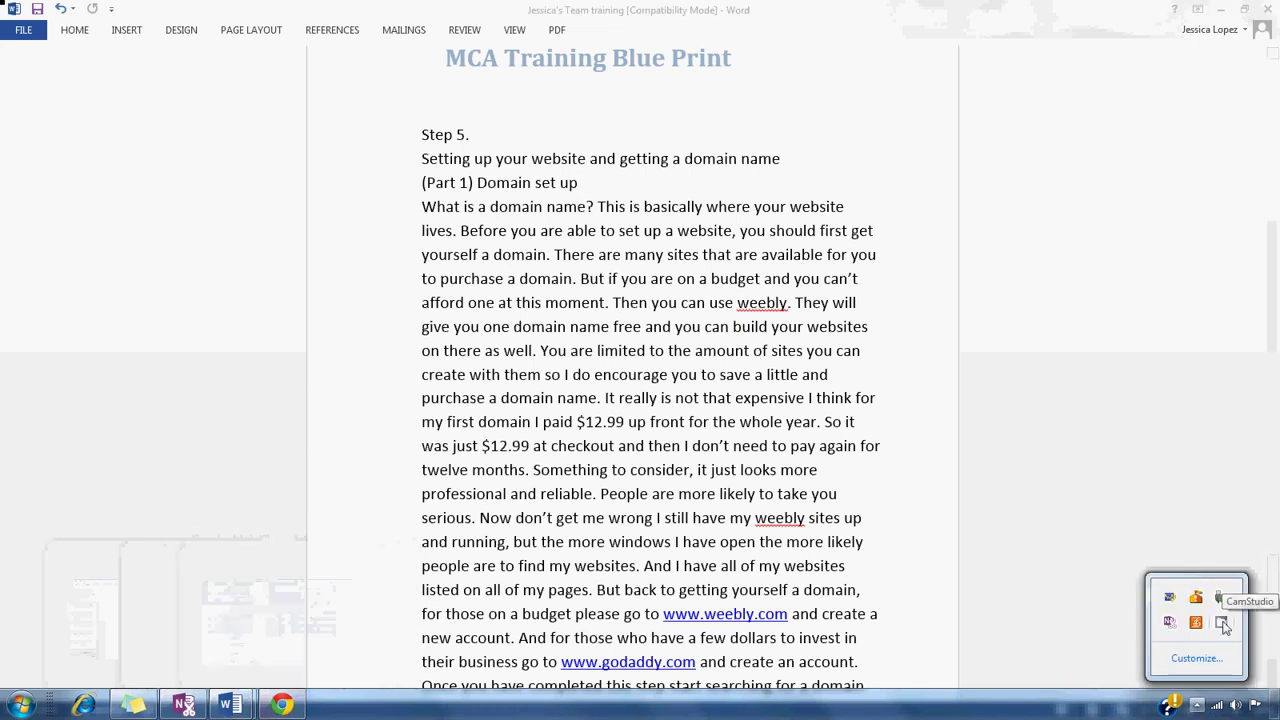
pyautogui.click(1222, 623)
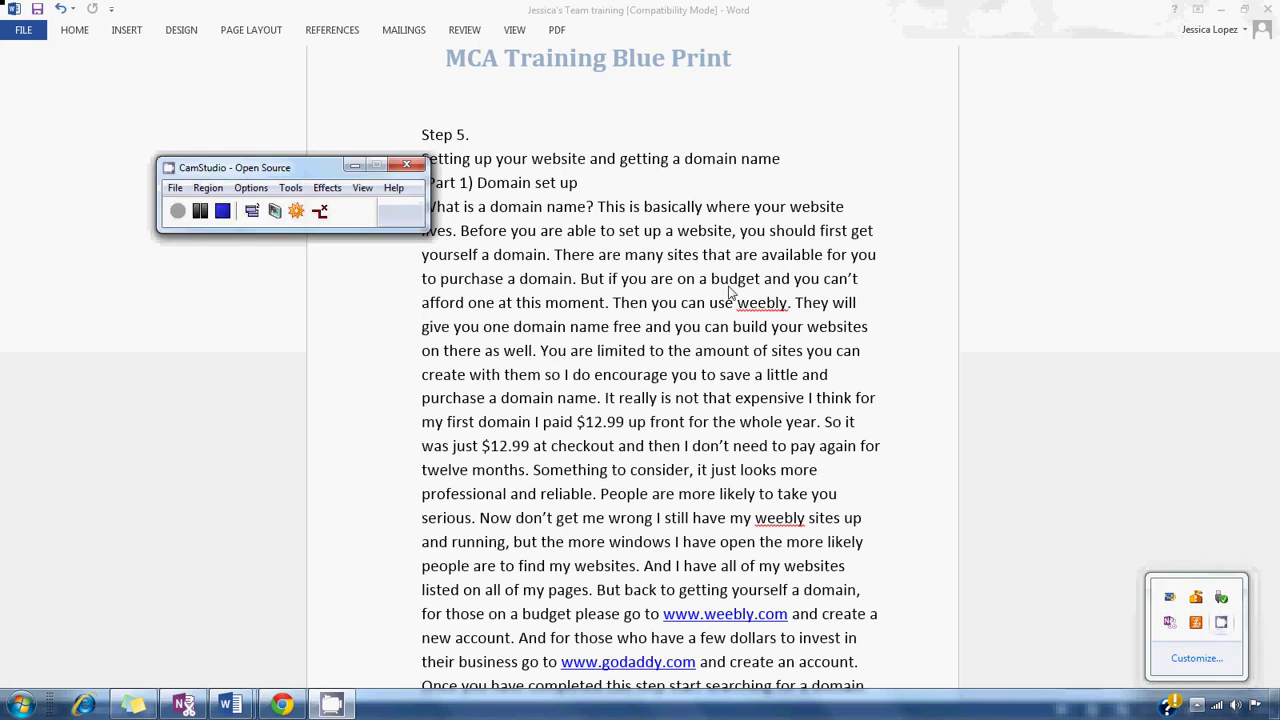